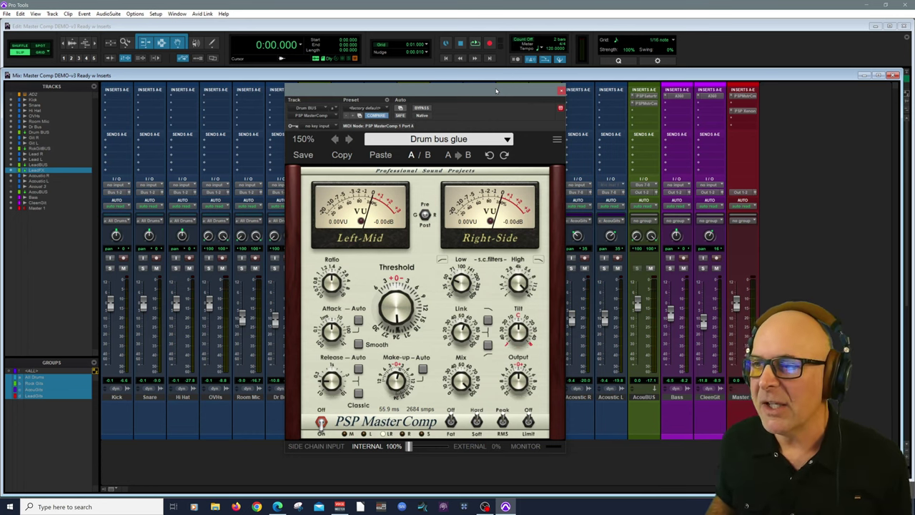
Play the full mix from the start and stop playback
{"action": "key", "text": "space"}
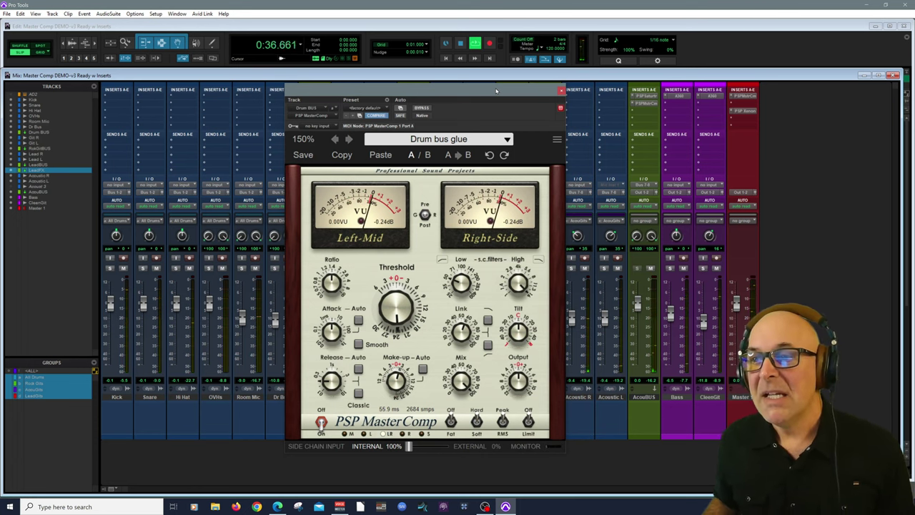
{"action": "key", "text": "space"}
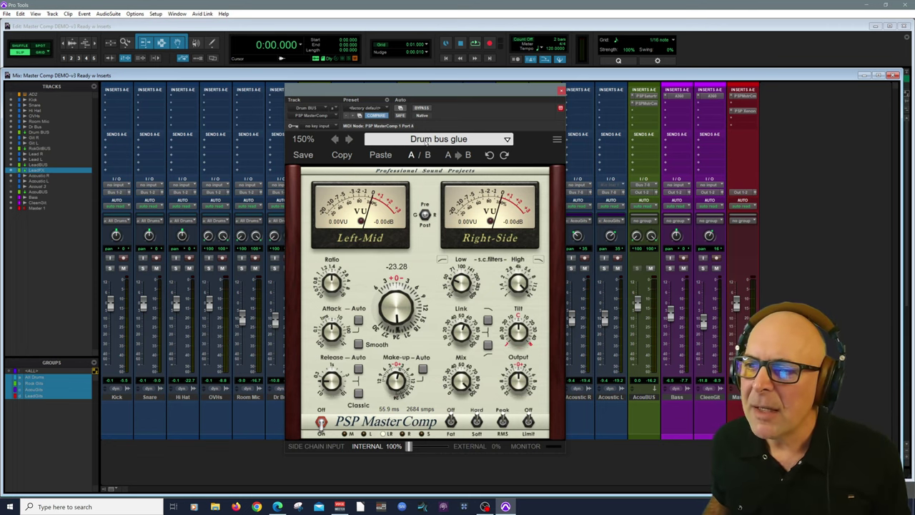
Open the MasterComp preset browser and look through the Application, Designer and My presets groupings
{"action": "left_click", "coordinate": [503, 140]}
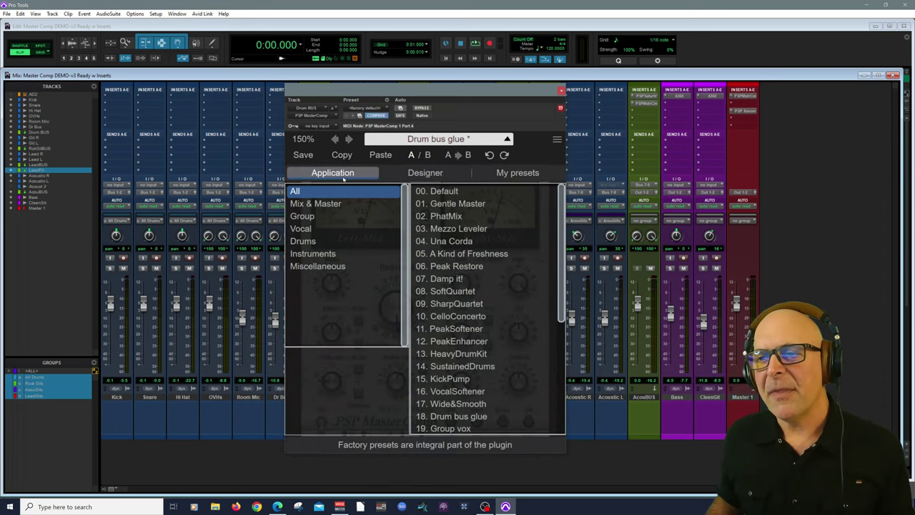
{"action": "left_click", "coordinate": [425, 174]}
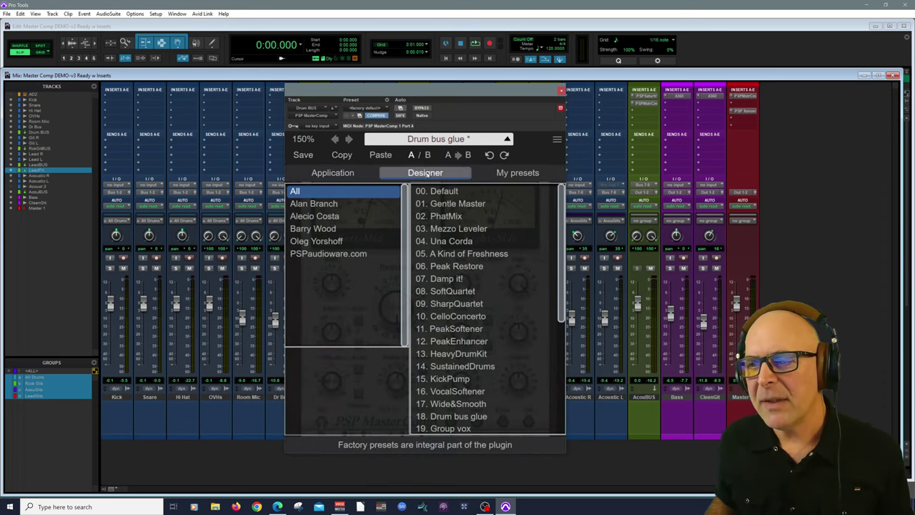
{"action": "left_click", "coordinate": [522, 174]}
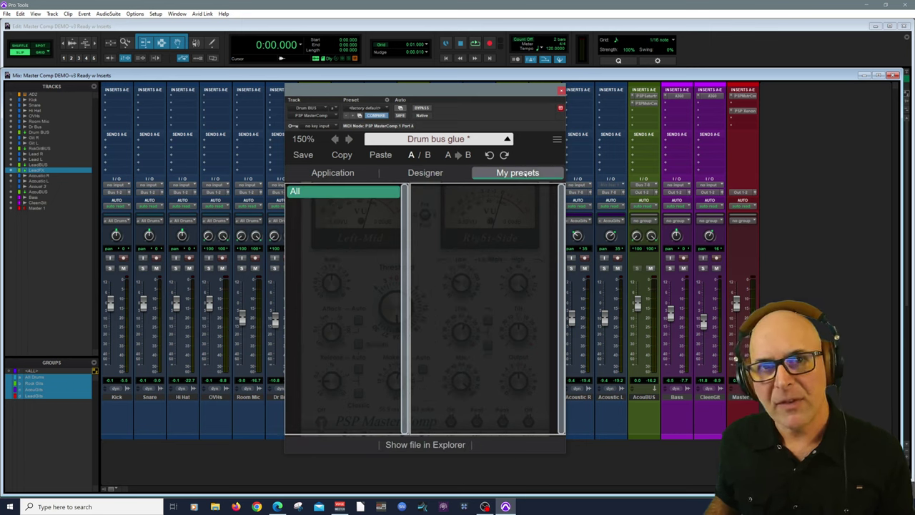
{"action": "left_click", "coordinate": [426, 173]}
{"action": "left_click", "coordinate": [349, 173]}
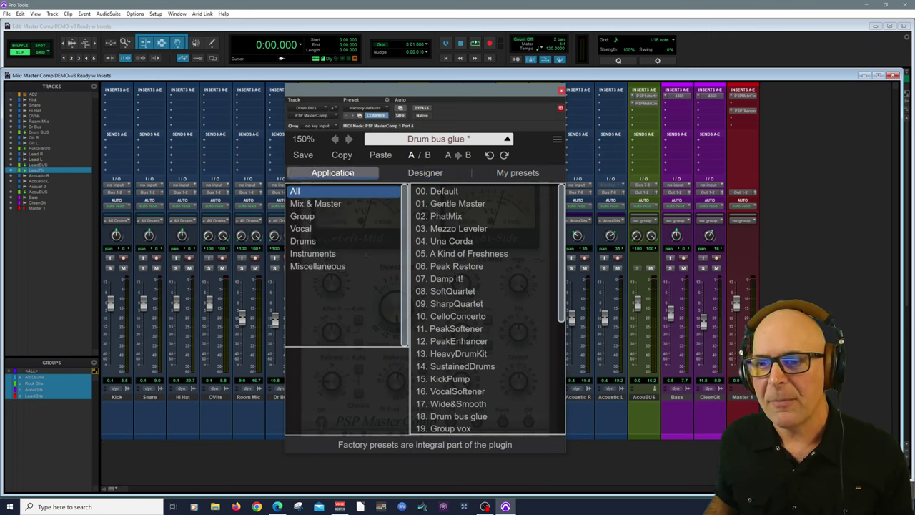
Review the factory presets in the Drums, Vocal, Instruments and Miscellaneous categories, and close the preset browser without loading one
{"action": "scroll", "coordinate": [471, 300], "scroll_direction": "down", "scroll_amount": 4}
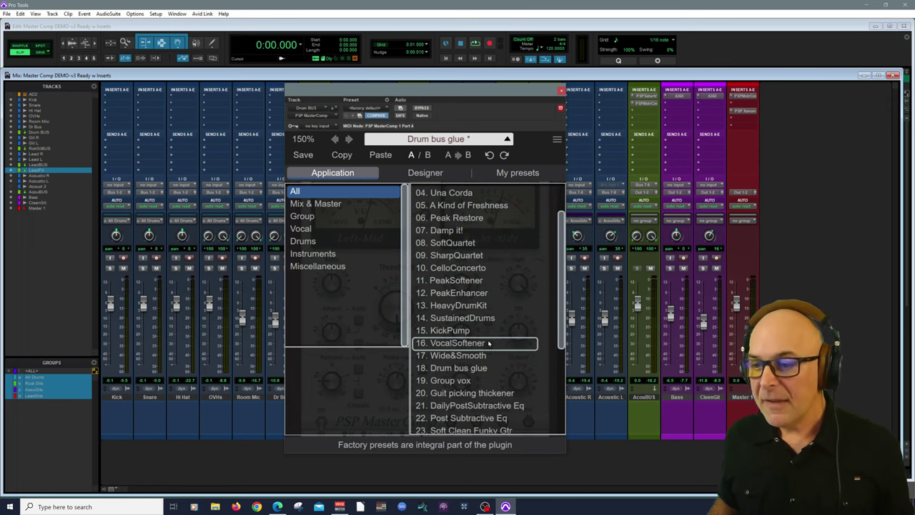
{"action": "scroll", "coordinate": [488, 343], "scroll_direction": "up", "scroll_amount": 4}
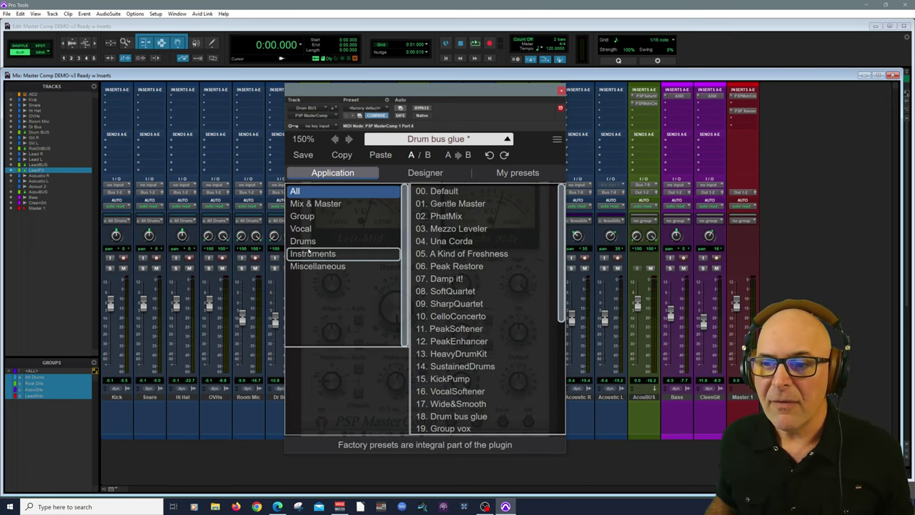
{"action": "left_click", "coordinate": [304, 242]}
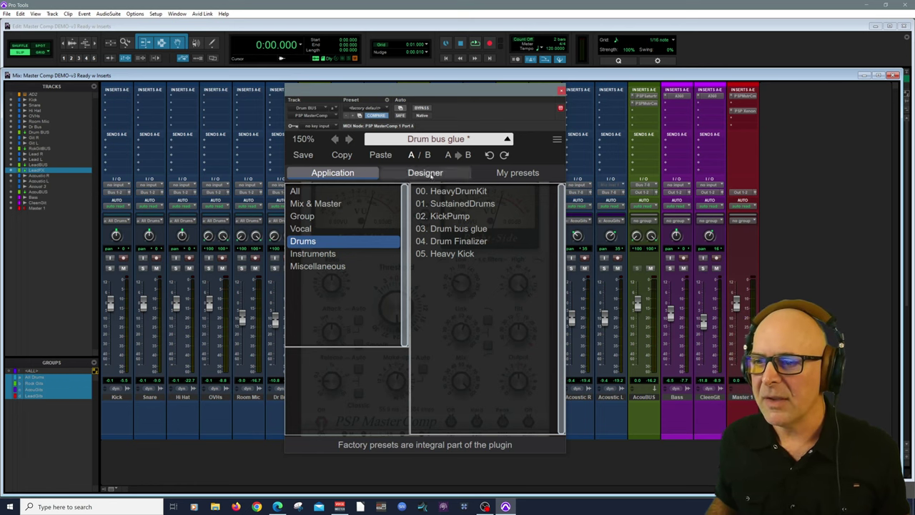
{"action": "left_click", "coordinate": [324, 228]}
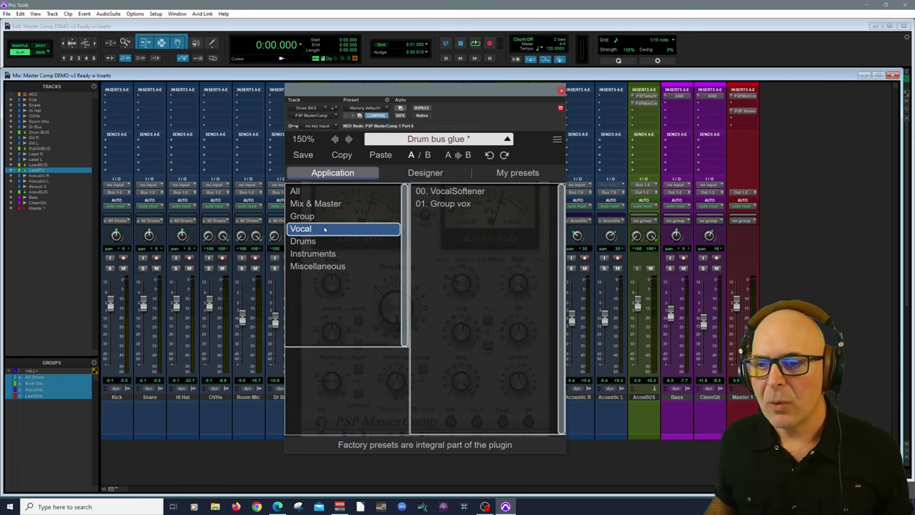
{"action": "left_click", "coordinate": [328, 254]}
{"action": "left_click", "coordinate": [333, 266]}
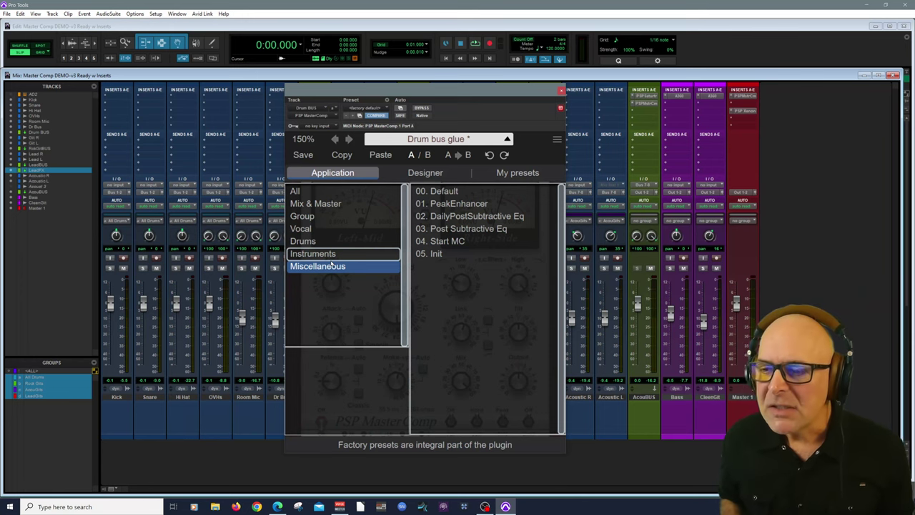
{"action": "left_click", "coordinate": [527, 156]}
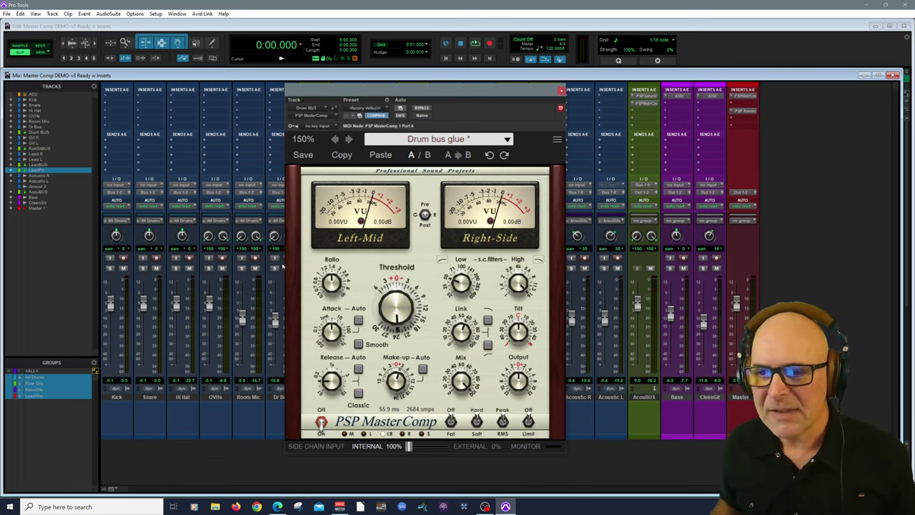
Solo the drum group and bypass the PSP MasterComp on the Master 1 track, closing its plug-in window
{"action": "left_click", "coordinate": [209, 269]}
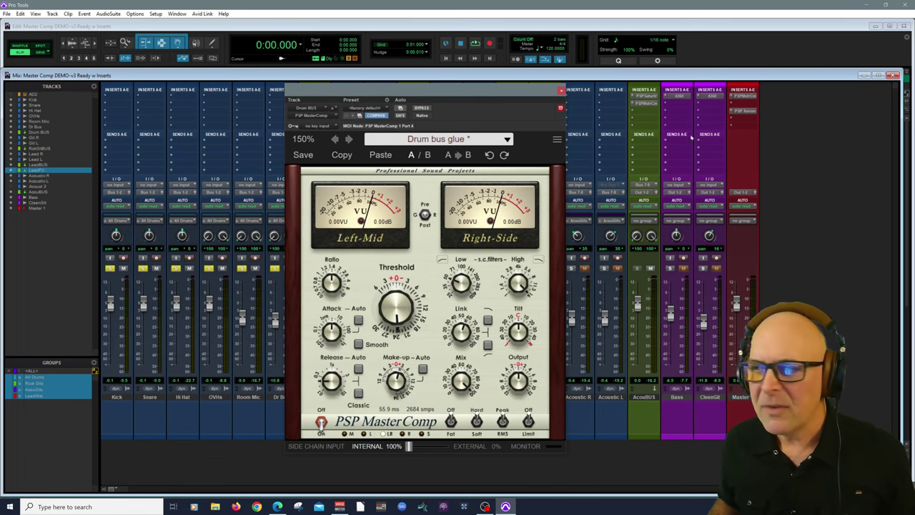
{"action": "left_click", "coordinate": [749, 97]}
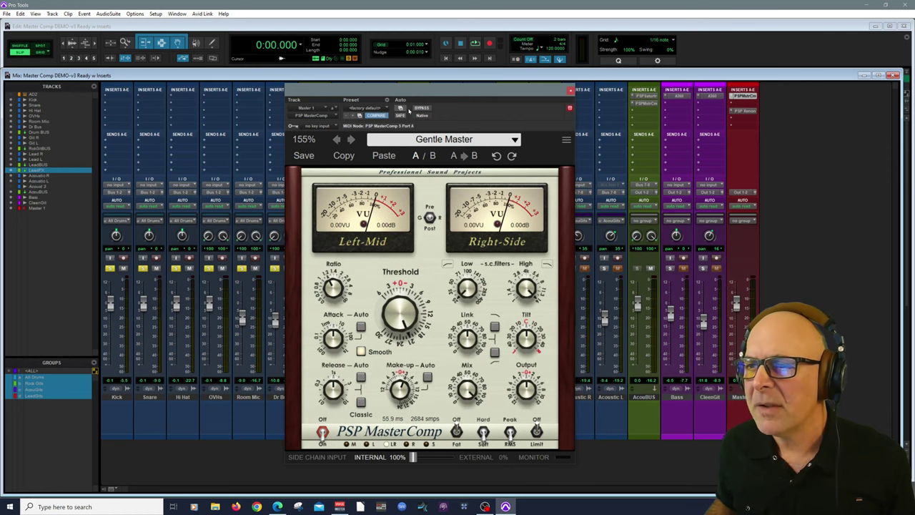
{"action": "left_click", "coordinate": [569, 91]}
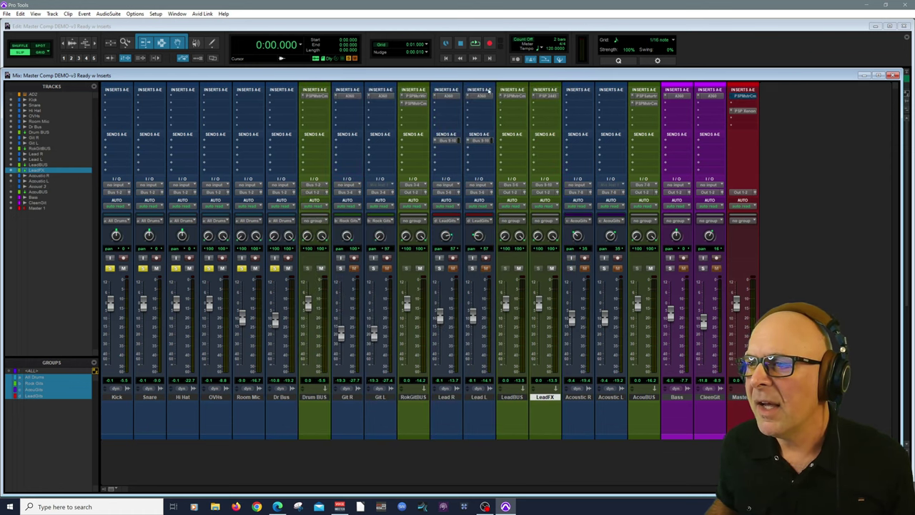
Open the Drum BUS MasterComp and play the soloed drums, comparing the bypassed sound with the compressed sound
{"action": "left_click", "coordinate": [315, 96]}
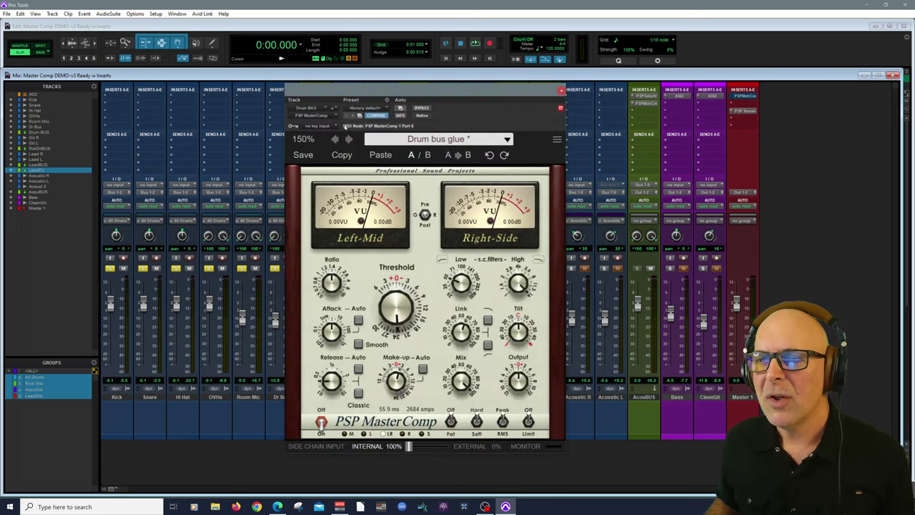
{"action": "left_click", "coordinate": [422, 108]}
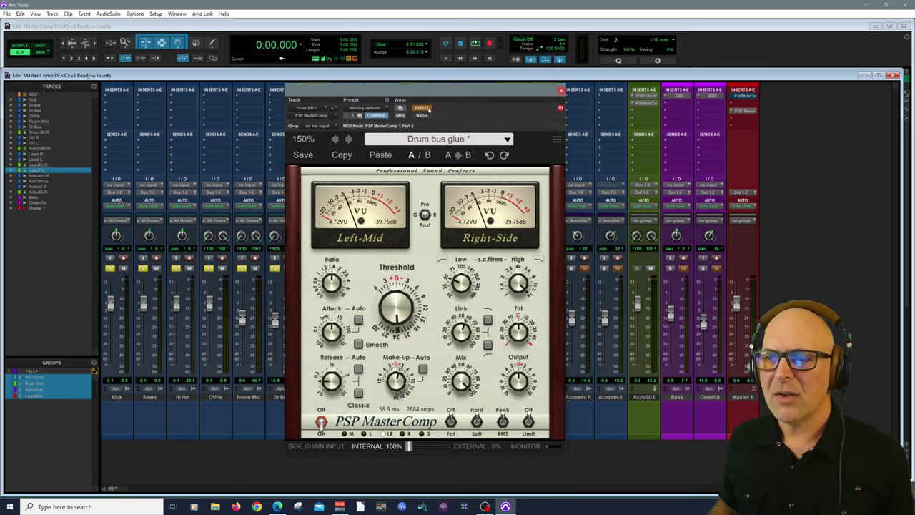
{"action": "key", "text": "space"}
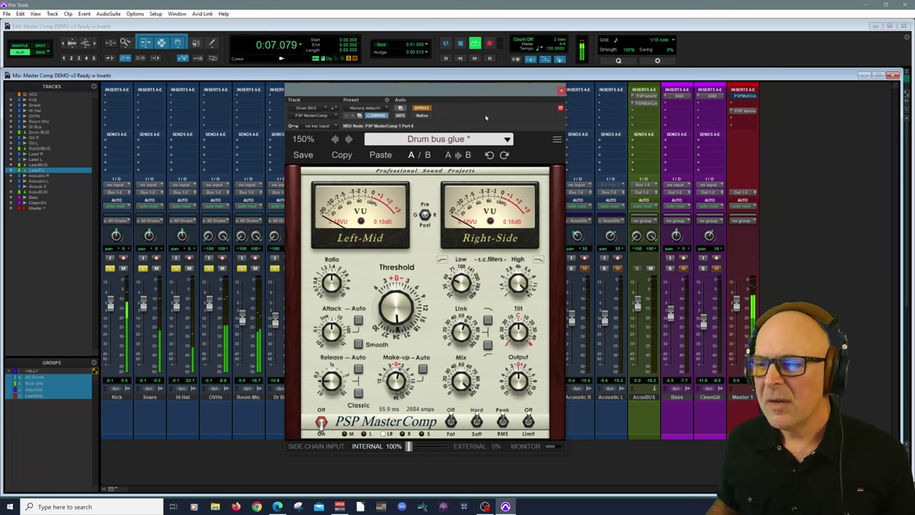
{"action": "left_click", "coordinate": [430, 108]}
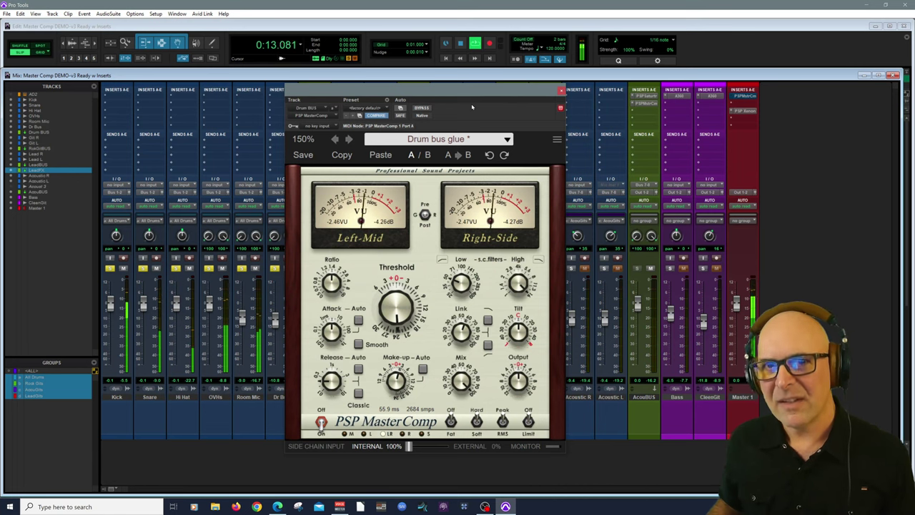
{"action": "key", "text": "space"}
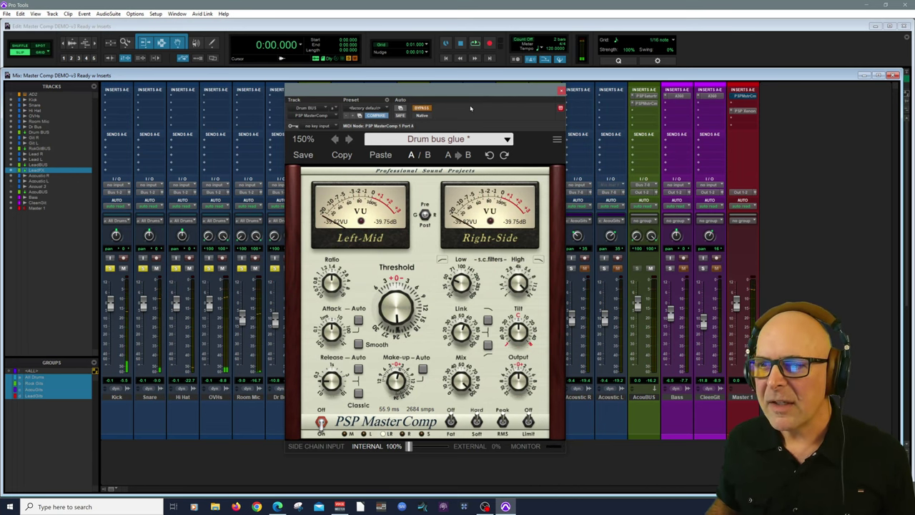
Replay the drums from the start once with the Drum BUS compressor bypassed and once with it active
{"action": "key", "text": "space"}
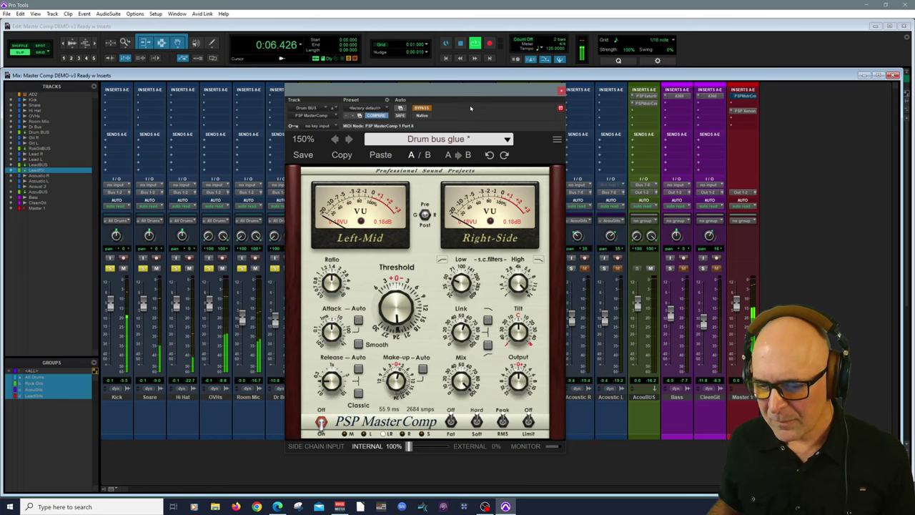
{"action": "key", "text": "space"}
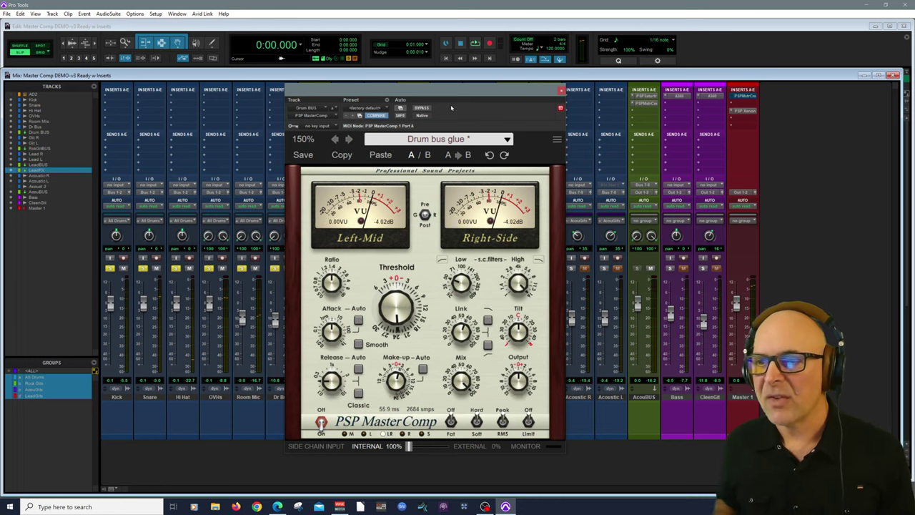
{"action": "key", "text": "space"}
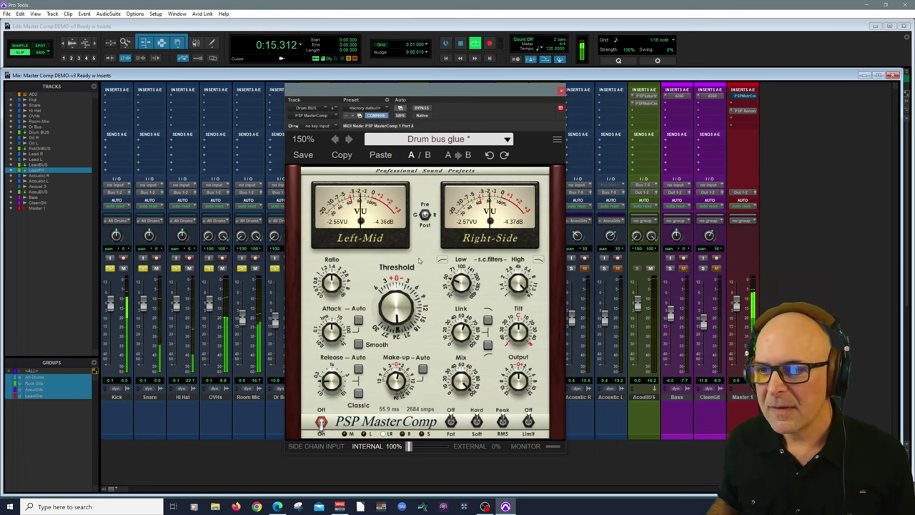
{"action": "key", "text": "space"}
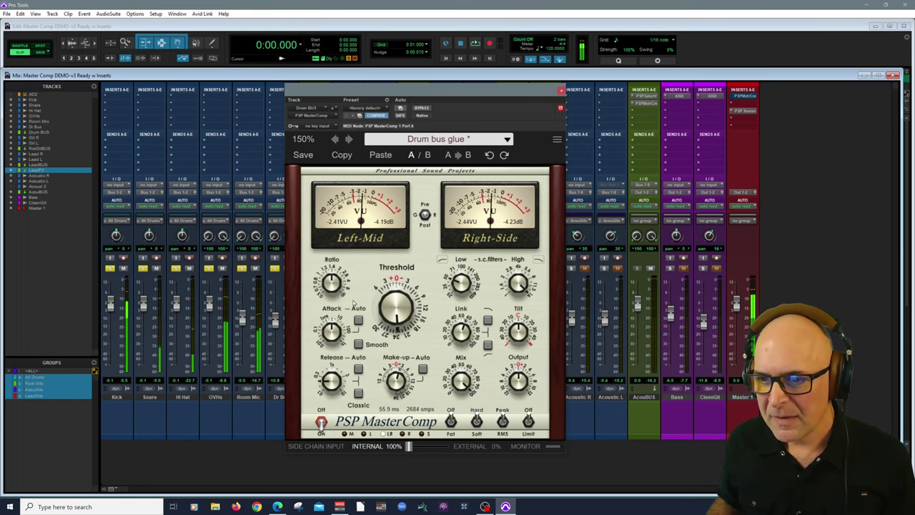
Try the compression ratio at ∞:1 and reset it to 1.40:1
{"action": "mouse_move", "coordinate": [333, 285]}
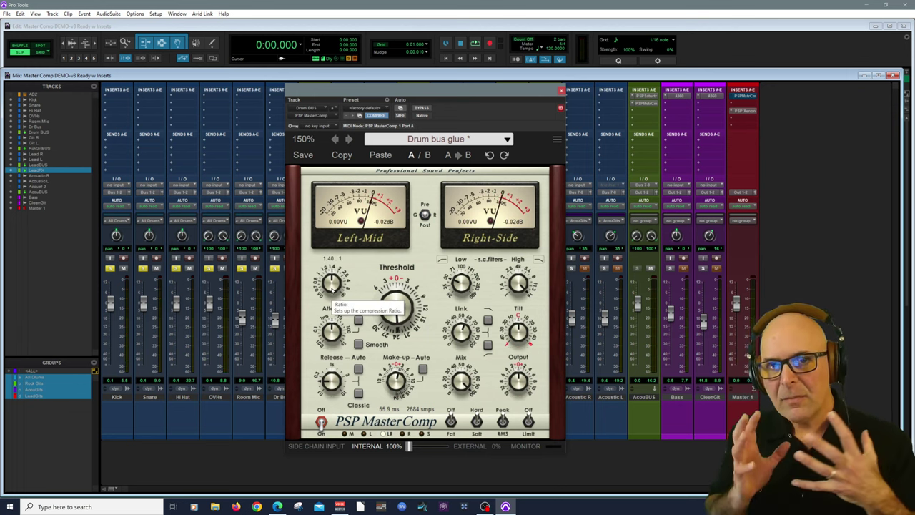
{"action": "left_click_drag", "start_coordinate": [333, 285], "coordinate": [328, 169]}
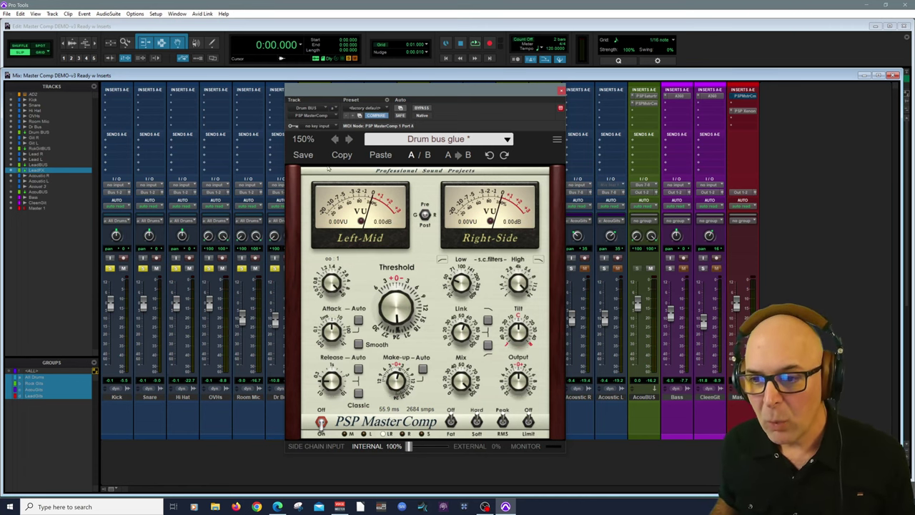
{"action": "left_click", "coordinate": [326, 272], "text": "alt"}
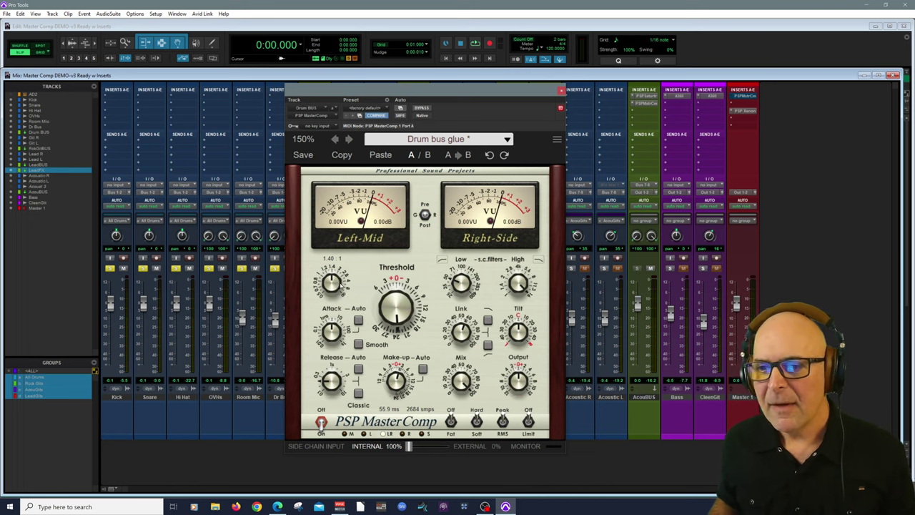
{"action": "mouse_move", "coordinate": [326, 286]}
{"action": "left_mouse_down"}
{"action": "mouse_move", "coordinate": [334, 312]}
{"action": "mouse_move", "coordinate": [331, 293]}
{"action": "left_mouse_up"}
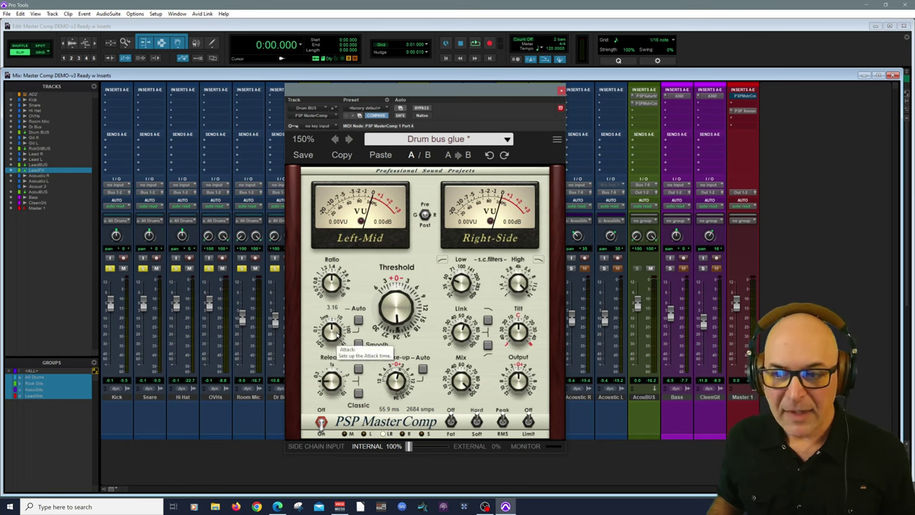
Try the compressor's attack at 1000 and its release at 100, returning both controls to their starting positions
{"action": "left_click_drag", "start_coordinate": [331, 333], "coordinate": [311, 179]}
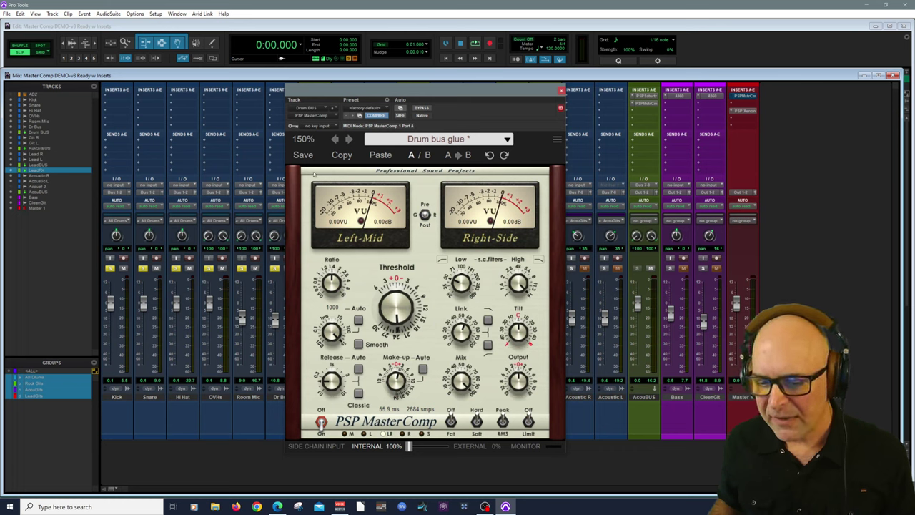
{"action": "mouse_move", "coordinate": [376, 326]}
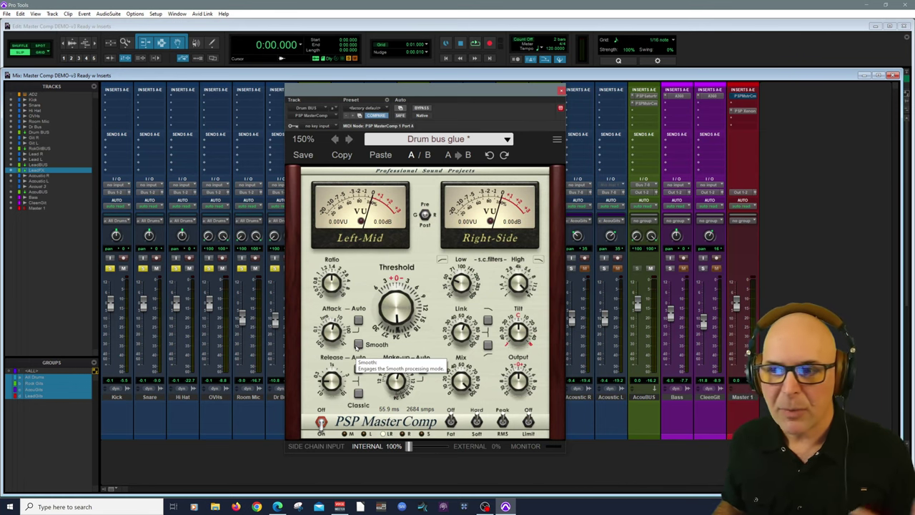
{"action": "mouse_move", "coordinate": [329, 383]}
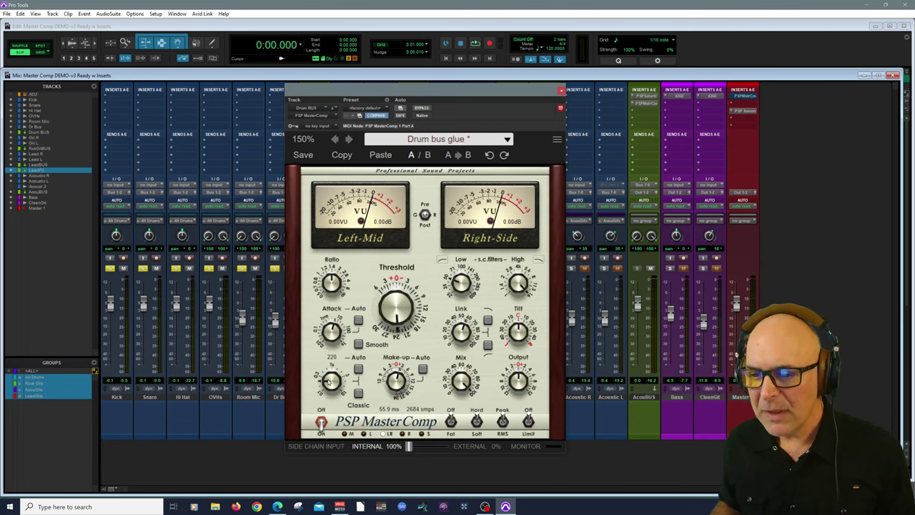
{"action": "left_click_drag", "start_coordinate": [328, 383], "coordinate": [328, 414]}
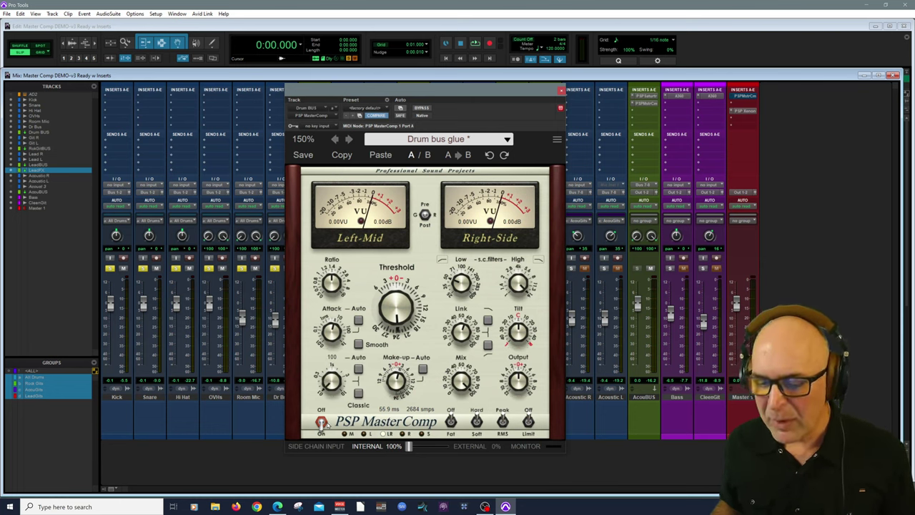
{"action": "left_click_drag", "start_coordinate": [328, 415], "coordinate": [350, 356]}
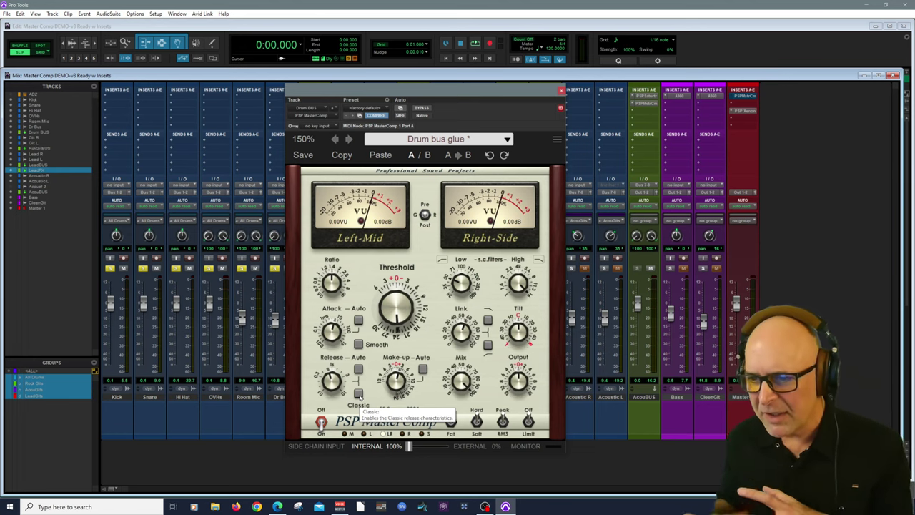
Adjust the threshold of the Drum BUS compressor
{"action": "mouse_move", "coordinate": [392, 308]}
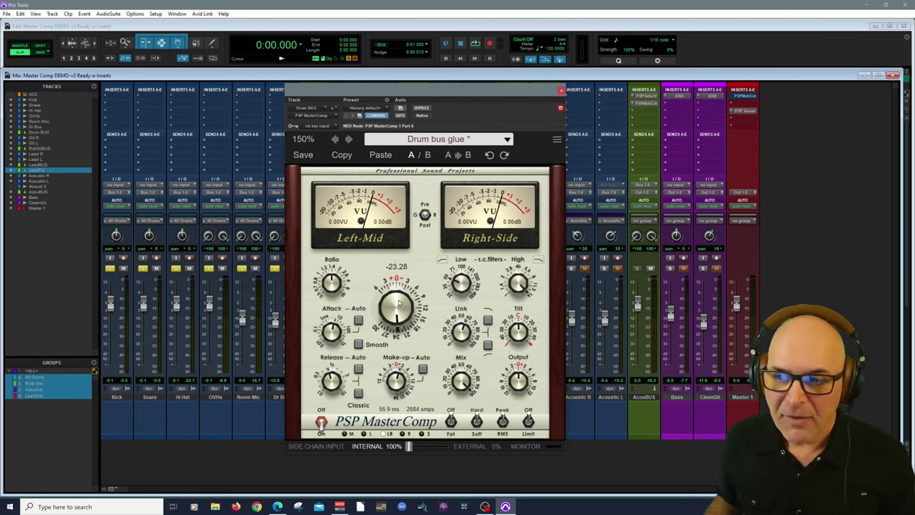
{"action": "left_click_drag", "start_coordinate": [398, 303], "coordinate": [405, 322]}
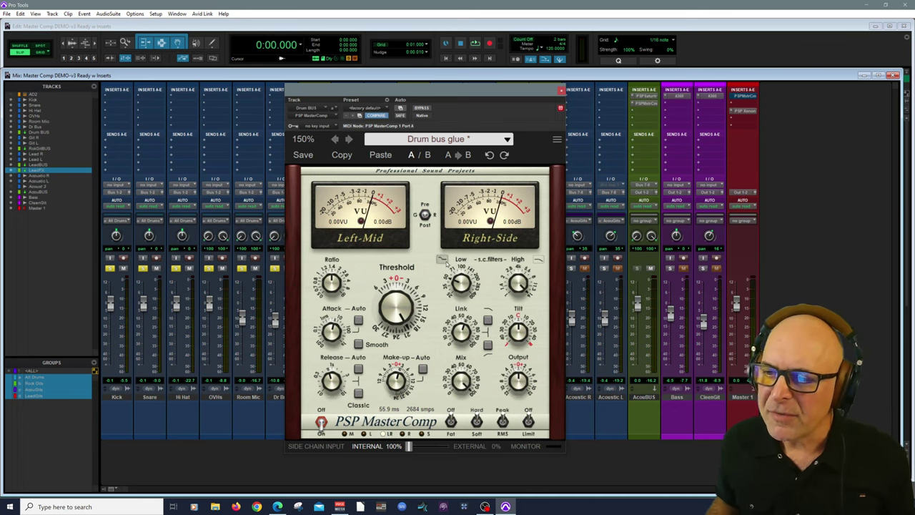
Try monitoring the Drum BUS compressor's side-chain input with the source at External 100%, restoring Internal 100% and switching monitoring off
{"action": "mouse_move", "coordinate": [463, 282]}
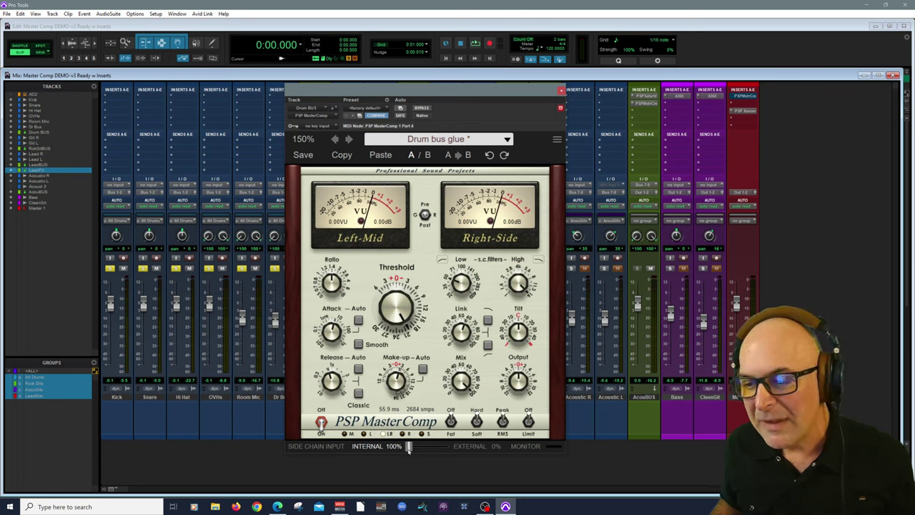
{"action": "left_click", "coordinate": [530, 449]}
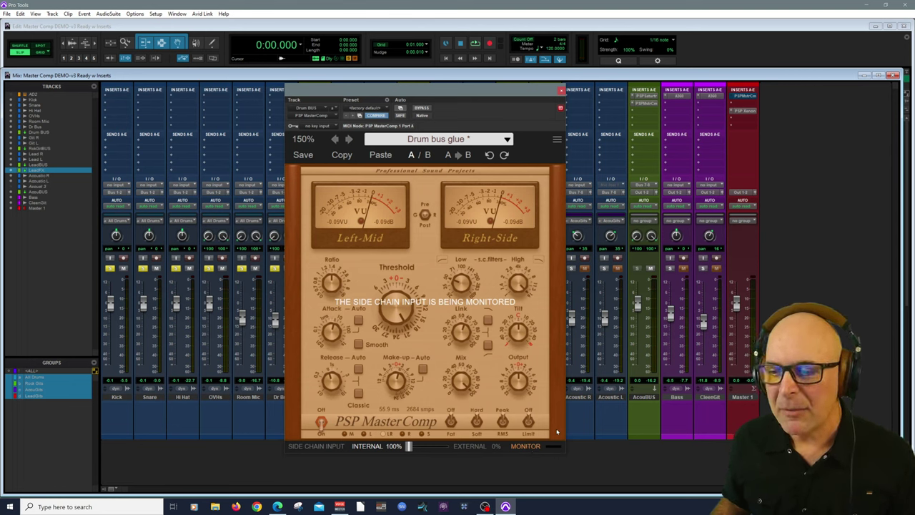
{"action": "left_click", "coordinate": [497, 446]}
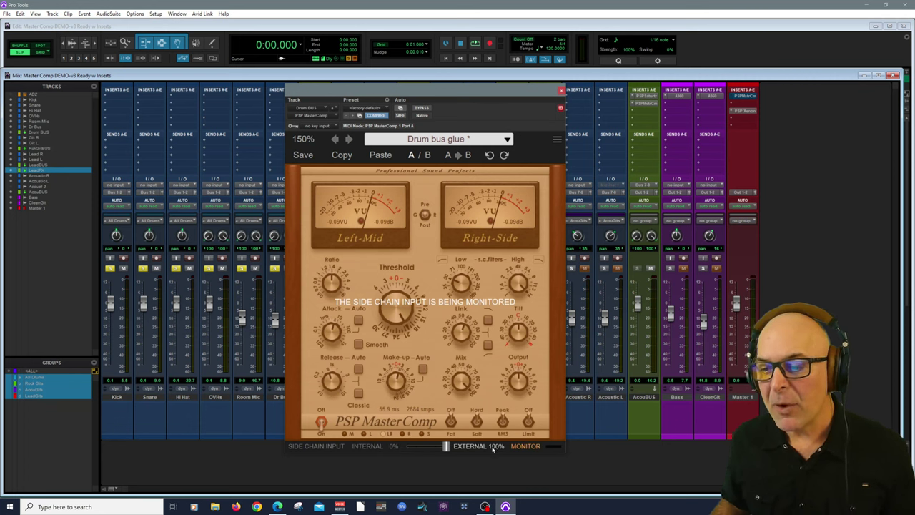
{"action": "left_click", "coordinate": [370, 447]}
{"action": "left_click", "coordinate": [527, 445]}
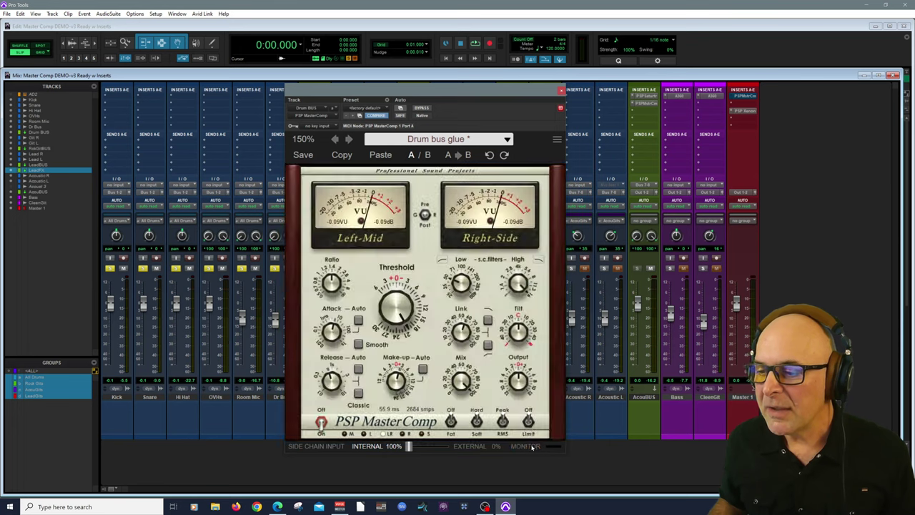
Try smaller and larger interface sizes for the plug-in window and set its zoom to 155%
{"action": "scroll", "coordinate": [296, 138], "scroll_direction": "down", "scroll_amount": 5}
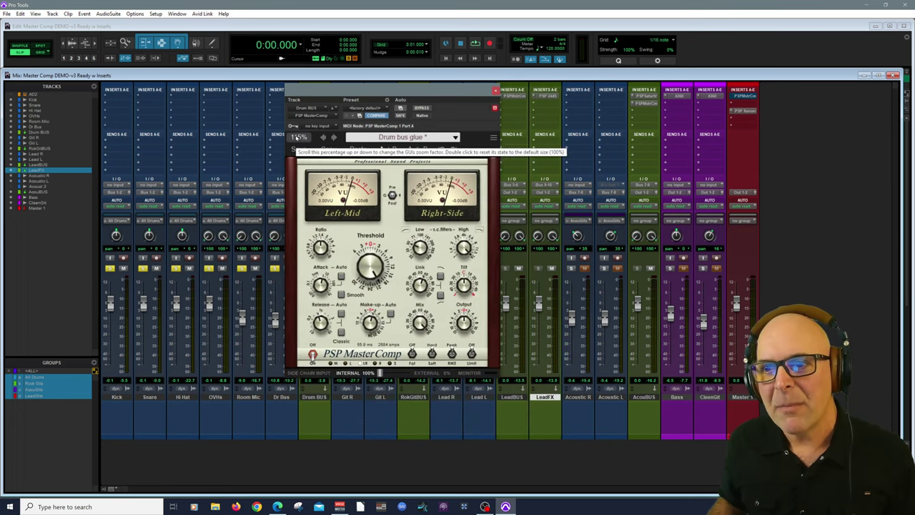
{"action": "scroll", "coordinate": [295, 139], "scroll_direction": "up", "scroll_amount": 8}
{"action": "scroll", "coordinate": [296, 138], "scroll_direction": "up", "scroll_amount": 4}
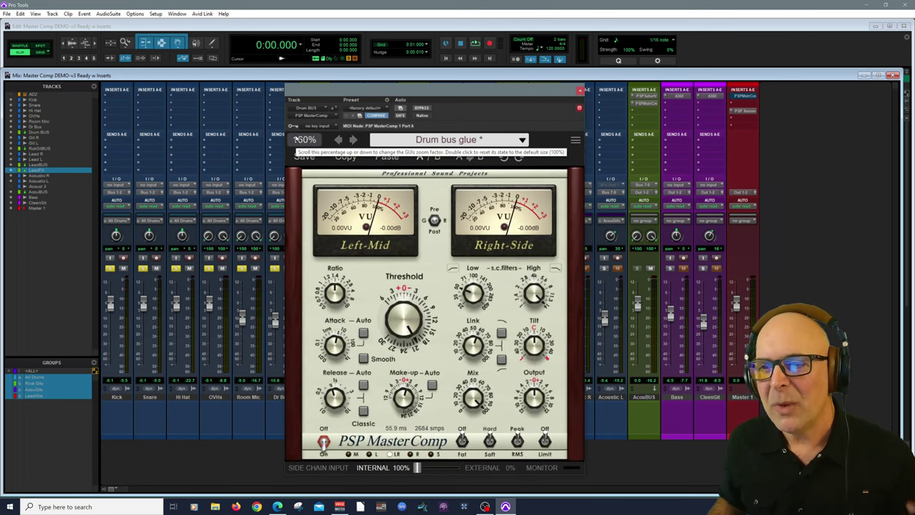
{"action": "scroll", "coordinate": [295, 139], "scroll_direction": "down", "scroll_amount": 1}
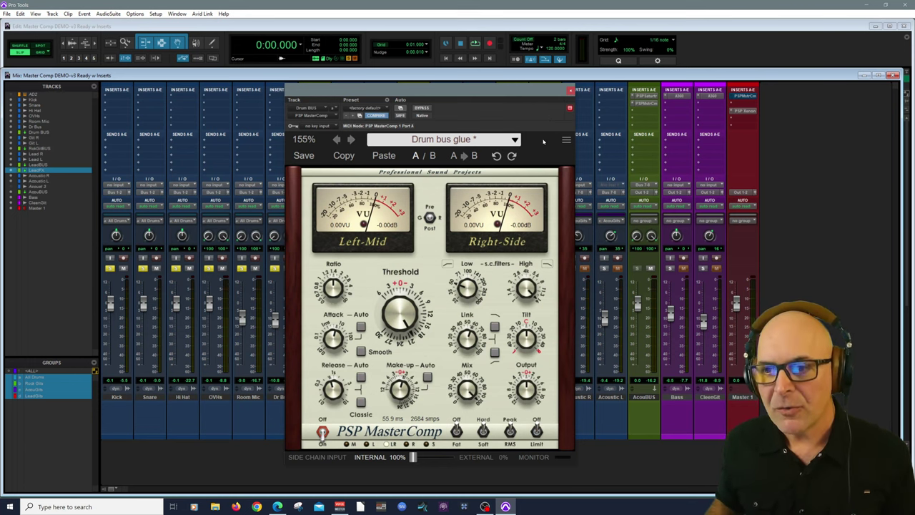
Play the drums and set the Drum BUS compressor's release to 476
{"action": "key", "text": "space"}
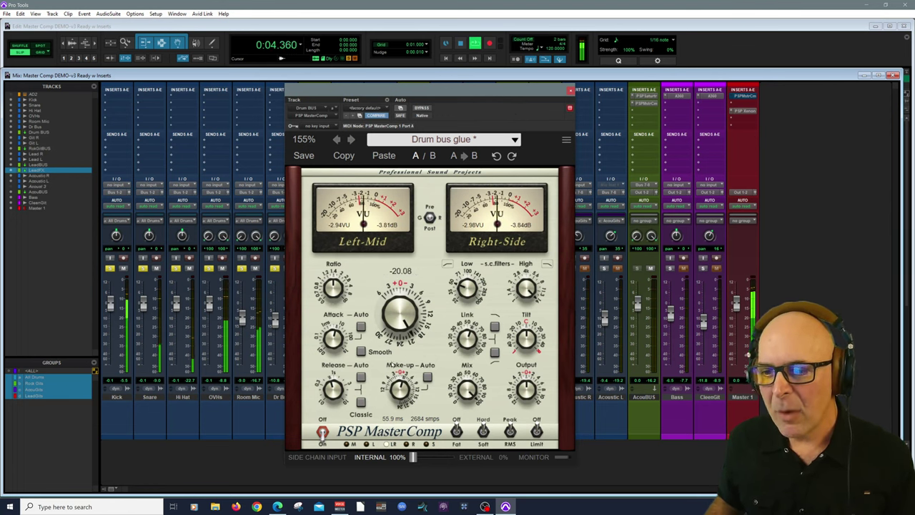
{"action": "mouse_move", "coordinate": [346, 400]}
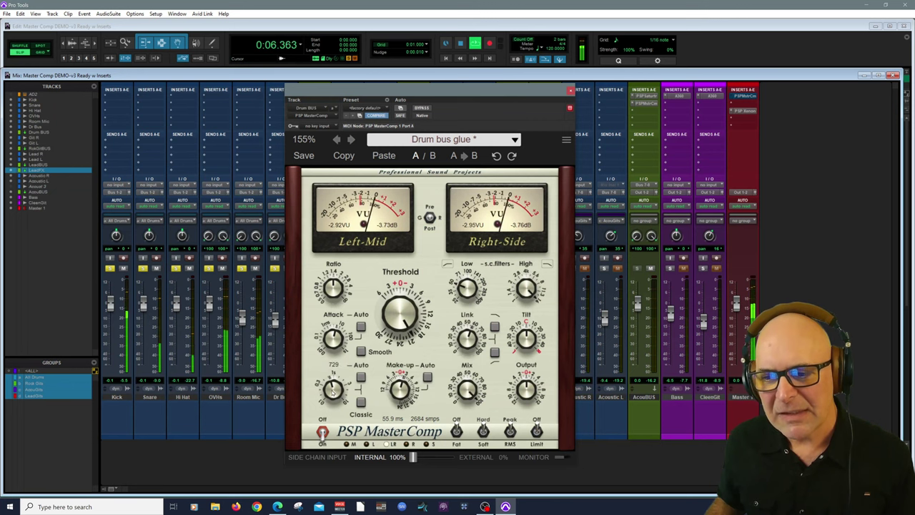
{"action": "left_click_drag", "start_coordinate": [332, 387], "coordinate": [330, 406]}
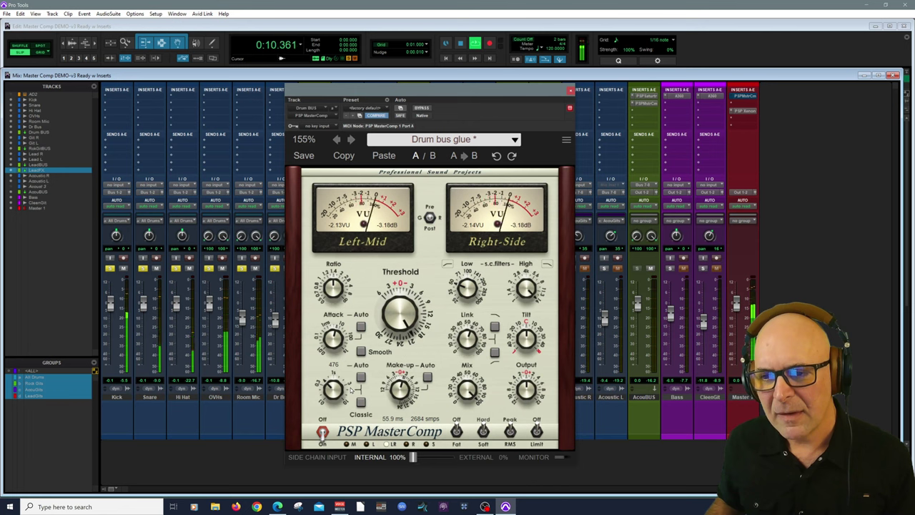
Set the compressor's ratio to 1.68:1 and its make-up gain to 3.13 while the drums play
{"action": "mouse_move", "coordinate": [333, 282]}
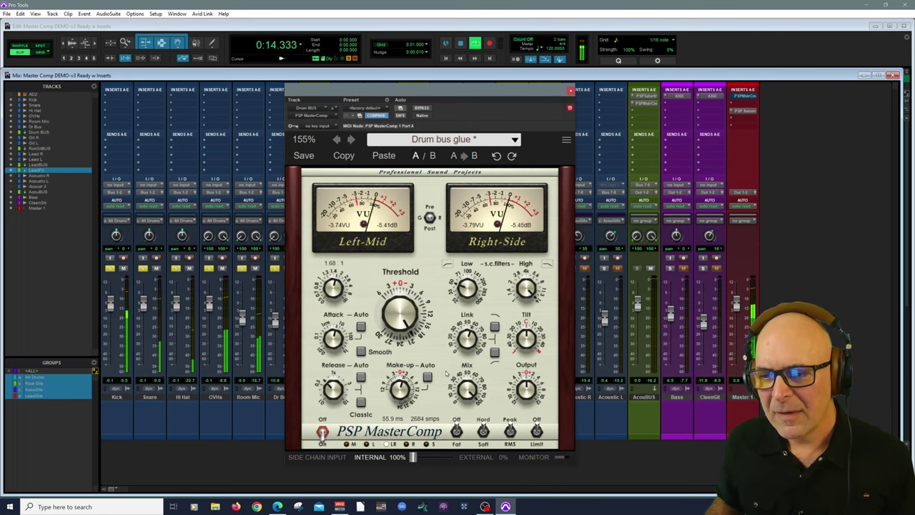
{"action": "mouse_move", "coordinate": [404, 393]}
{"action": "scroll", "coordinate": [395, 387], "scroll_direction": "up", "scroll_amount": 5}
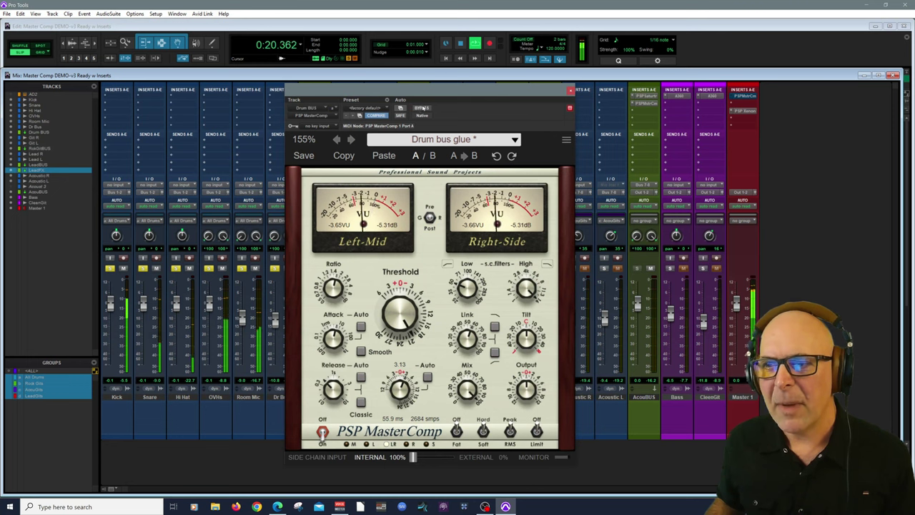
Compare the playing drums with the Drum BUS compressor bypassed and active, and stop playback
{"action": "left_click", "coordinate": [421, 108]}
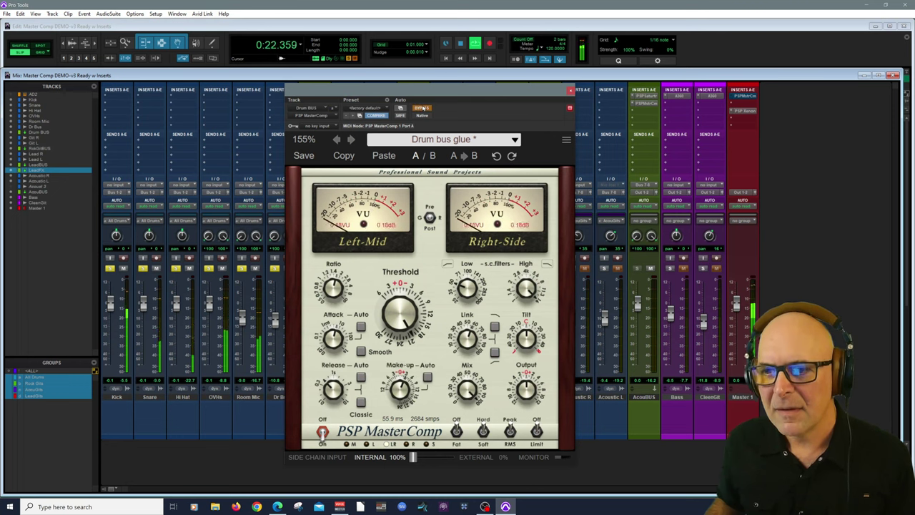
{"action": "left_click", "coordinate": [422, 108]}
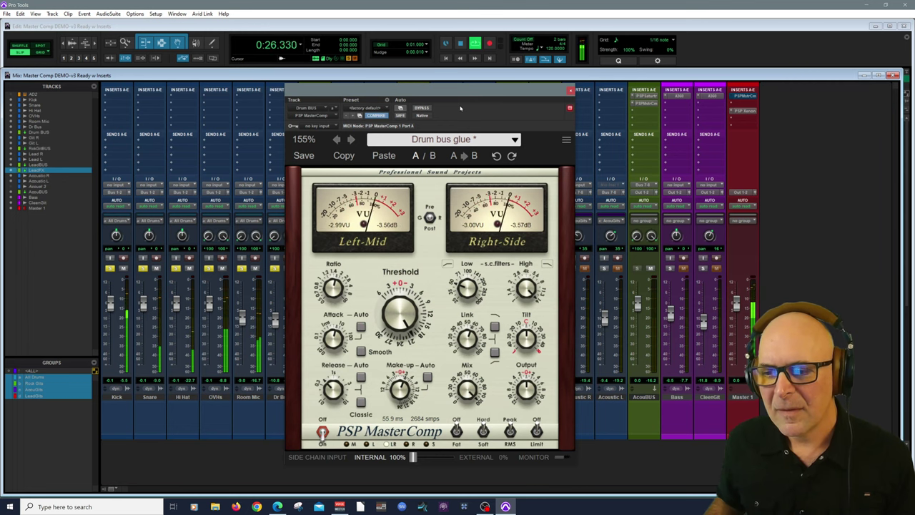
{"action": "key", "text": "space"}
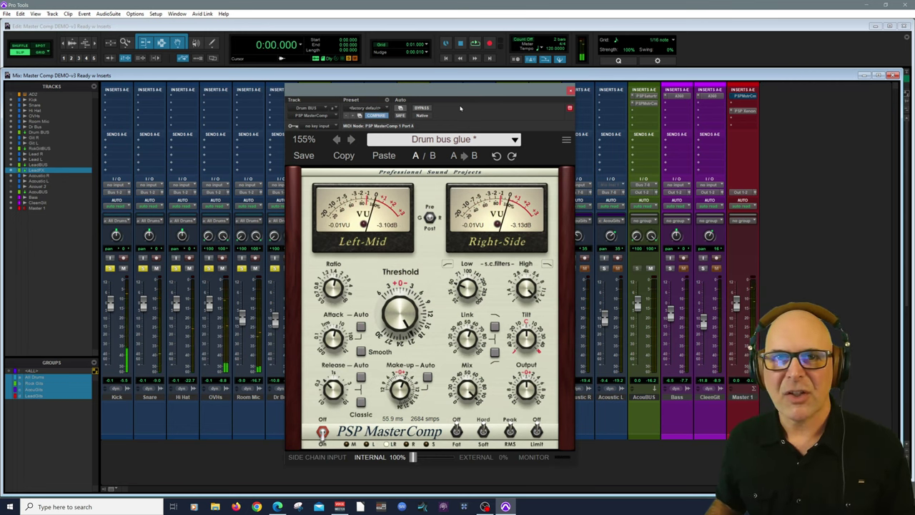
Close the Drum BUS compressor and clear the solo on the grouped drum tracks
{"action": "left_click", "coordinate": [570, 91]}
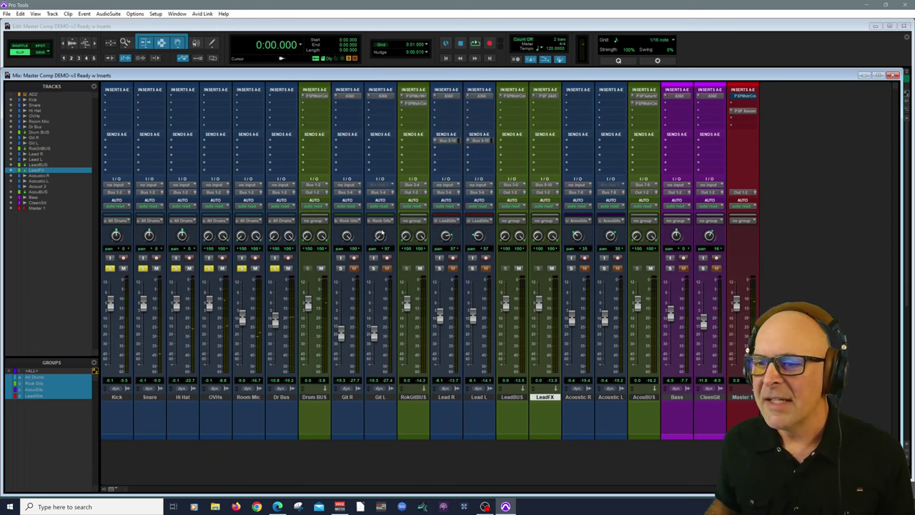
{"action": "left_click", "coordinate": [276, 268]}
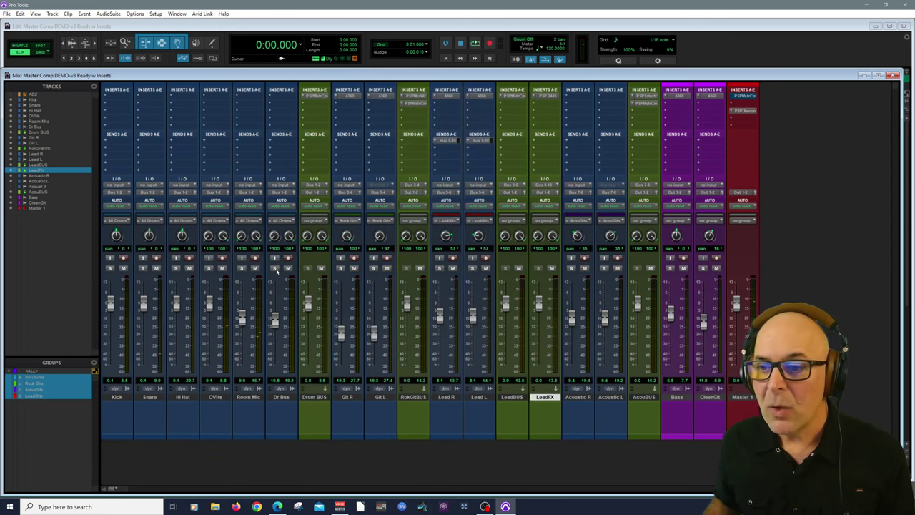
Open the PSP MasterComp on the RokGtBUS track and look over its factory preset list, keeping PeakSoftener
{"action": "left_click", "coordinate": [415, 104]}
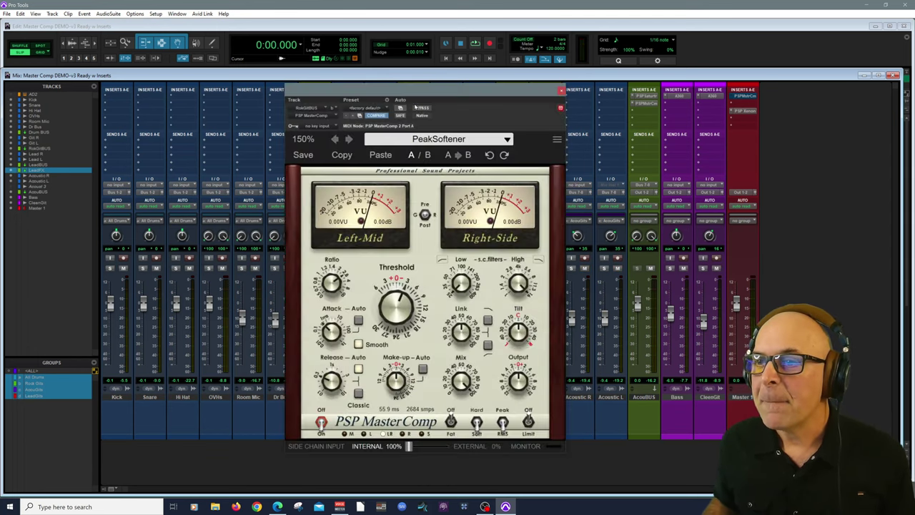
{"action": "left_click", "coordinate": [507, 139]}
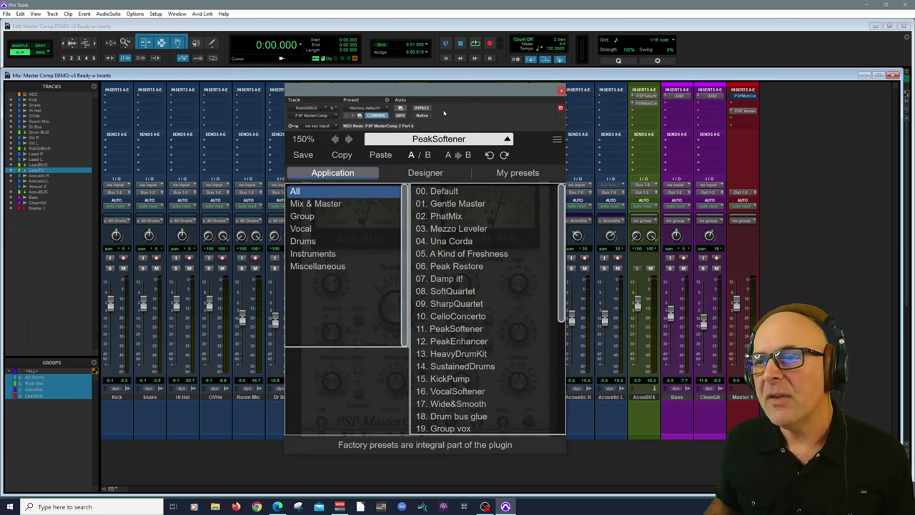
{"action": "left_click", "coordinate": [508, 139]}
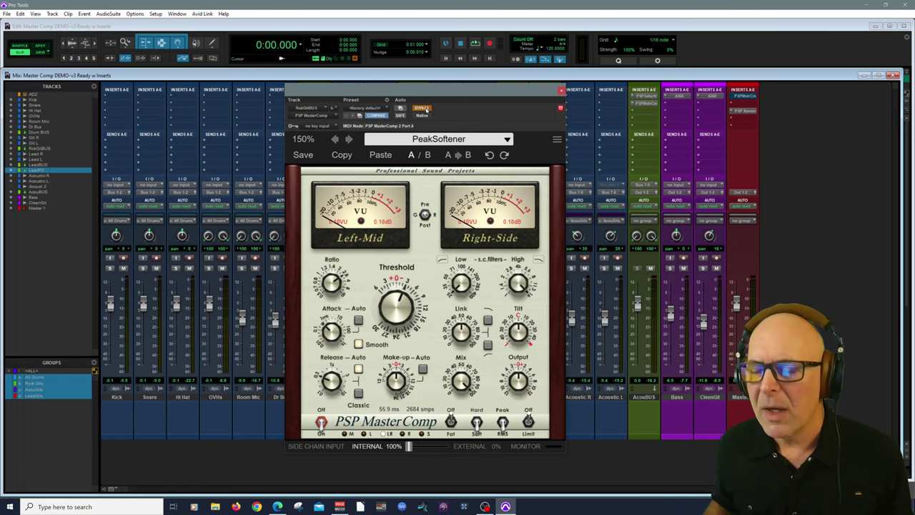
Play the mix with the RokGtBUS compressor bypassed and solo the Git R and Git L tracks
{"action": "key", "text": "space"}
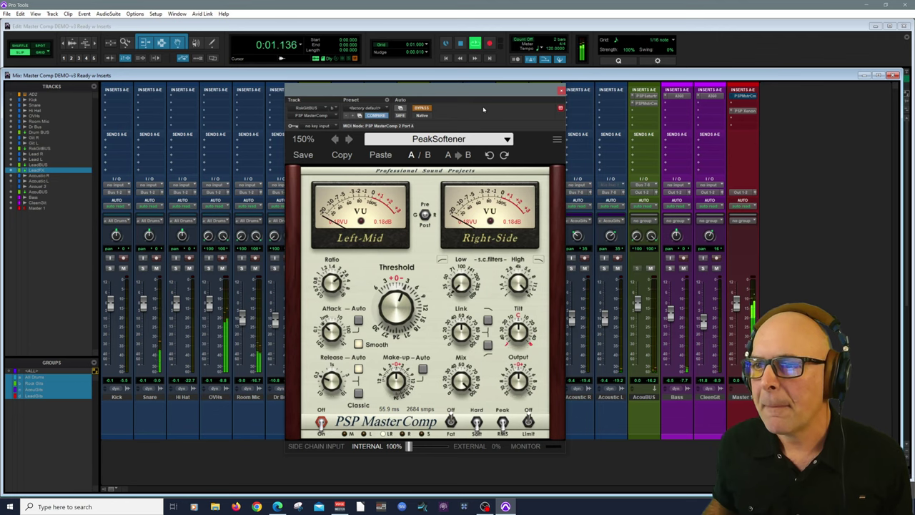
{"action": "left_click_drag", "start_coordinate": [491, 93], "coordinate": [640, 91]}
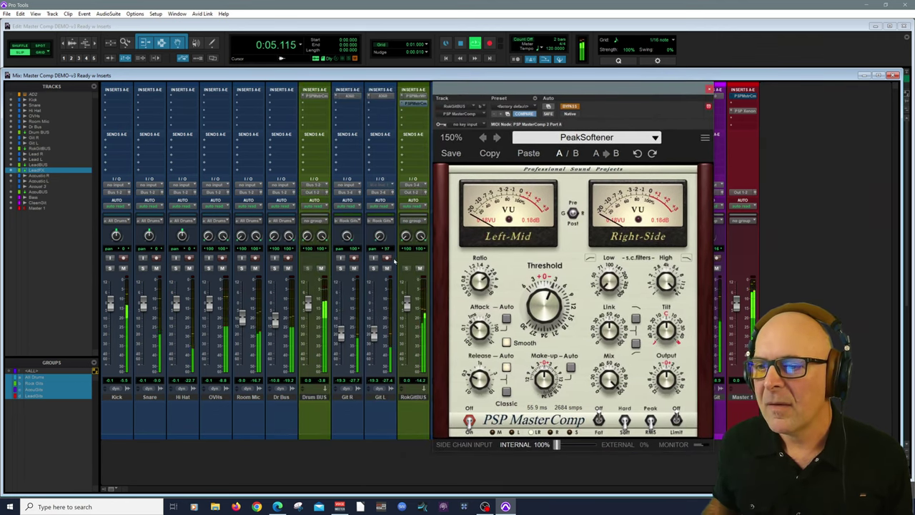
{"action": "left_click", "coordinate": [373, 269]}
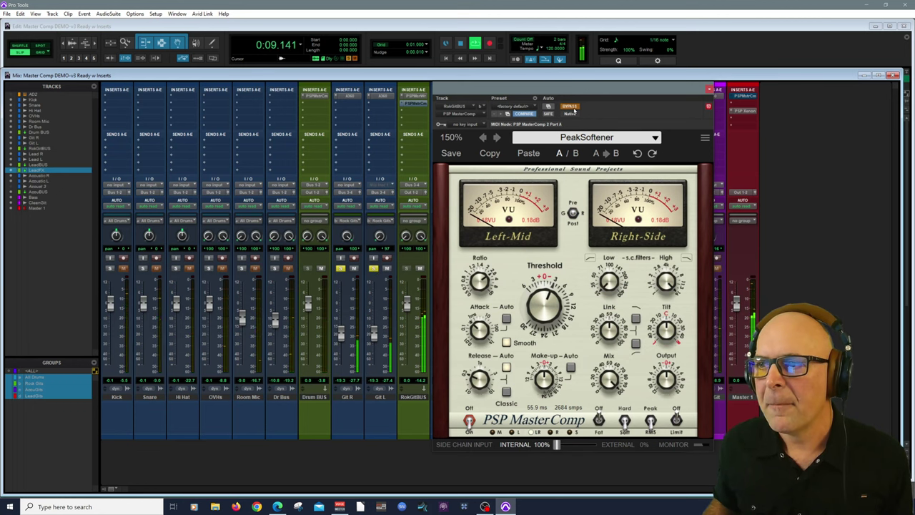
Listen to the soloed guitars with the RokGtBUS compressor active and stop playback
{"action": "left_click", "coordinate": [575, 106]}
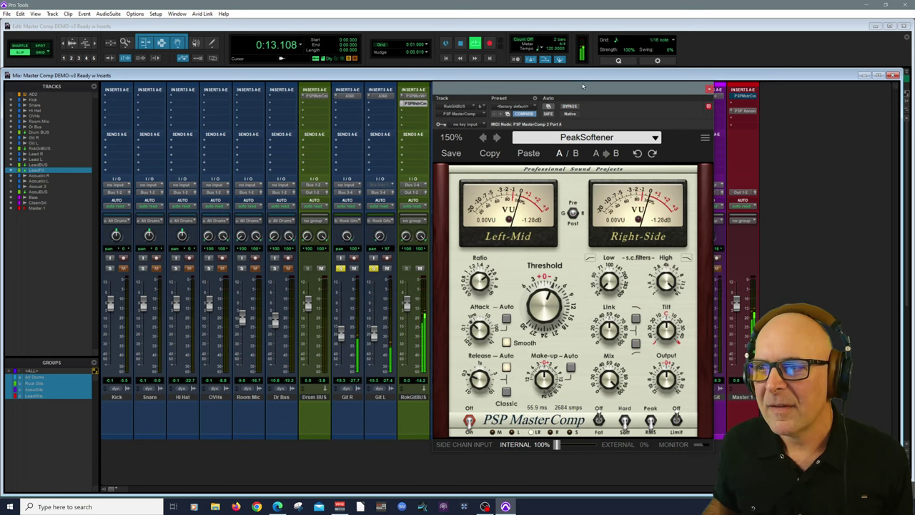
{"action": "left_click_drag", "start_coordinate": [583, 86], "coordinate": [443, 84]}
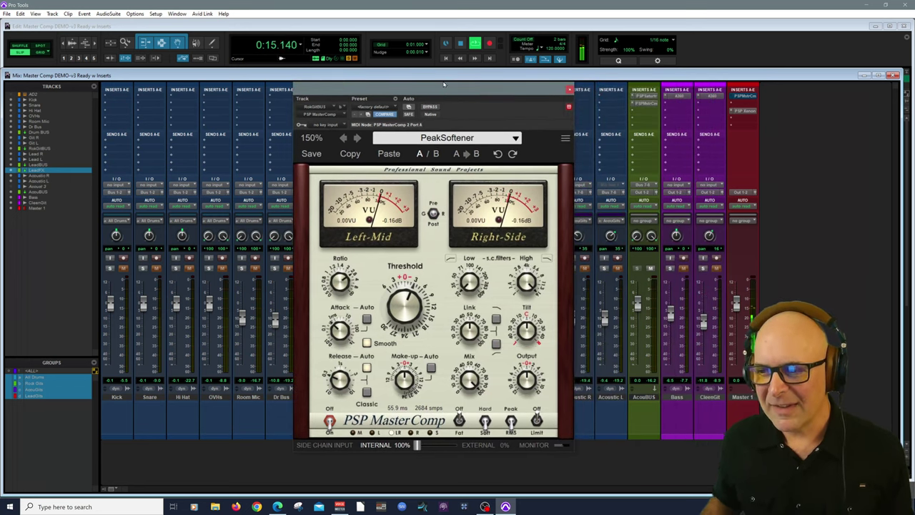
{"action": "key", "text": "space"}
Play the soloed guitars from just before 0:02 on the timeline, first with the RokGtBUS compressor bypassed and then with it active
{"action": "left_click", "coordinate": [431, 106]}
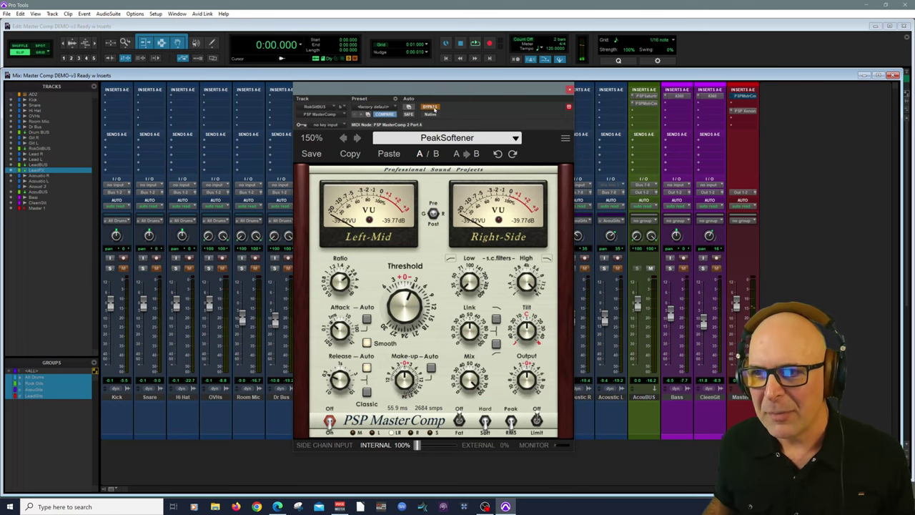
{"action": "left_click_drag", "start_coordinate": [201, 76], "coordinate": [202, 97]}
{"action": "left_click", "coordinate": [213, 73]}
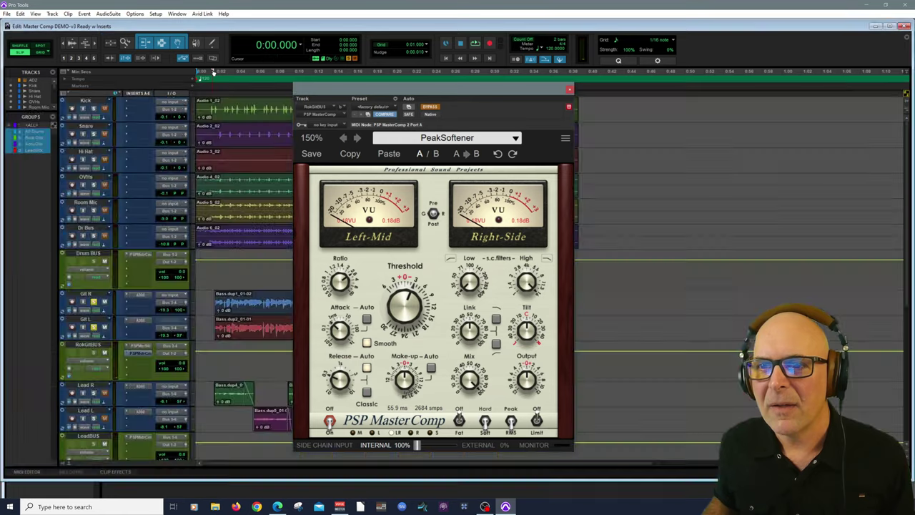
{"action": "key", "text": "space"}
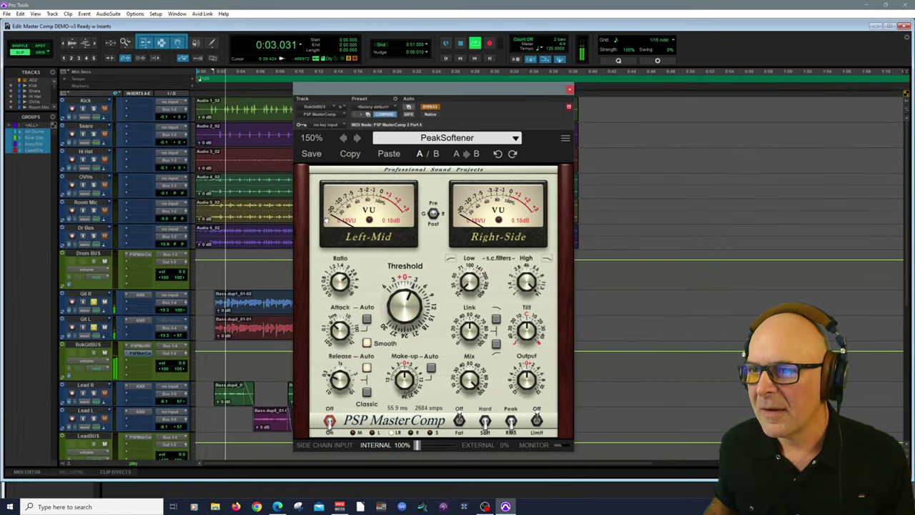
{"action": "key", "text": "ctrl+="}
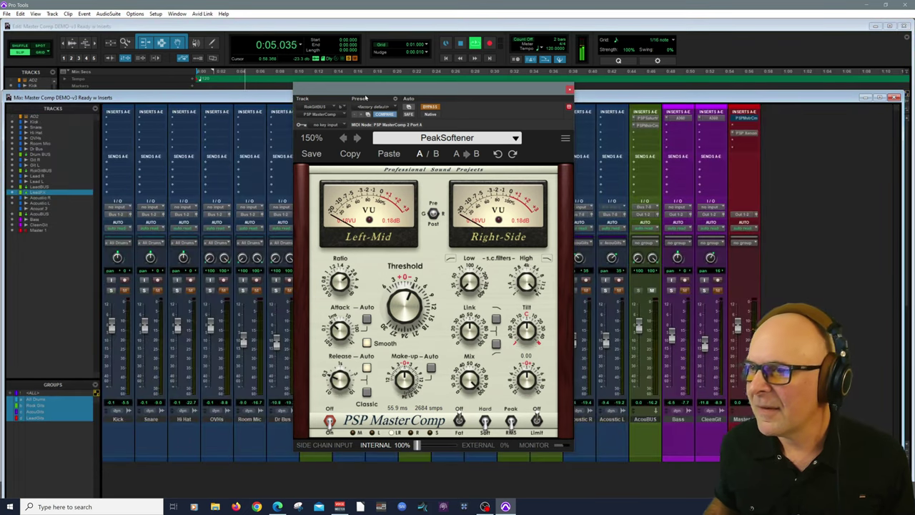
{"action": "left_click_drag", "start_coordinate": [246, 97], "coordinate": [250, 79]}
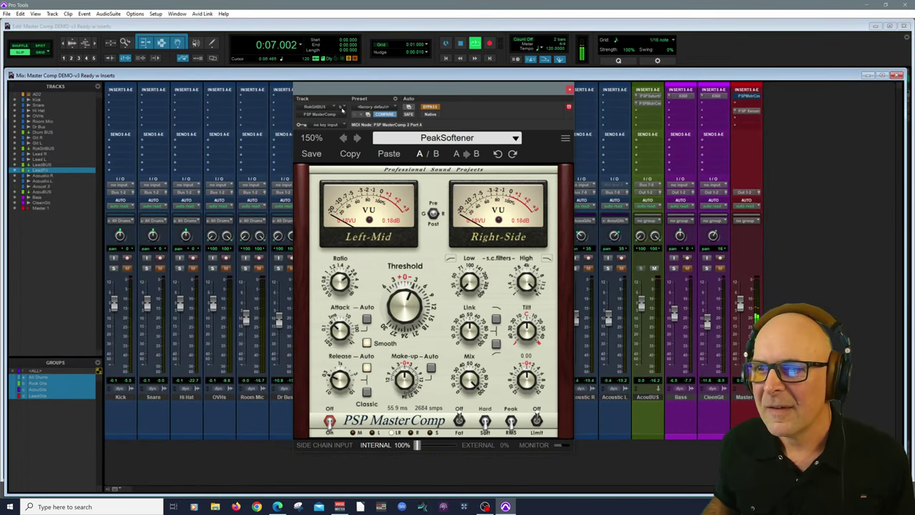
{"action": "left_click", "coordinate": [431, 106]}
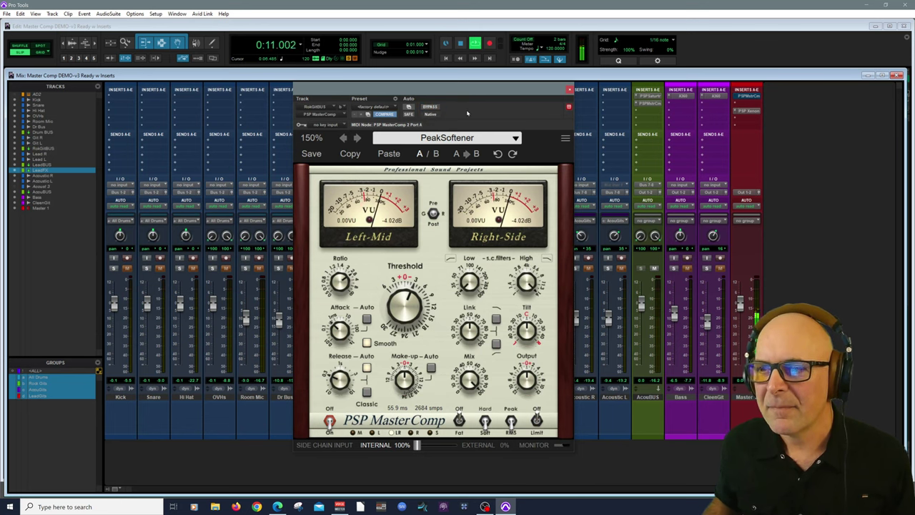
{"action": "key", "text": "space"}
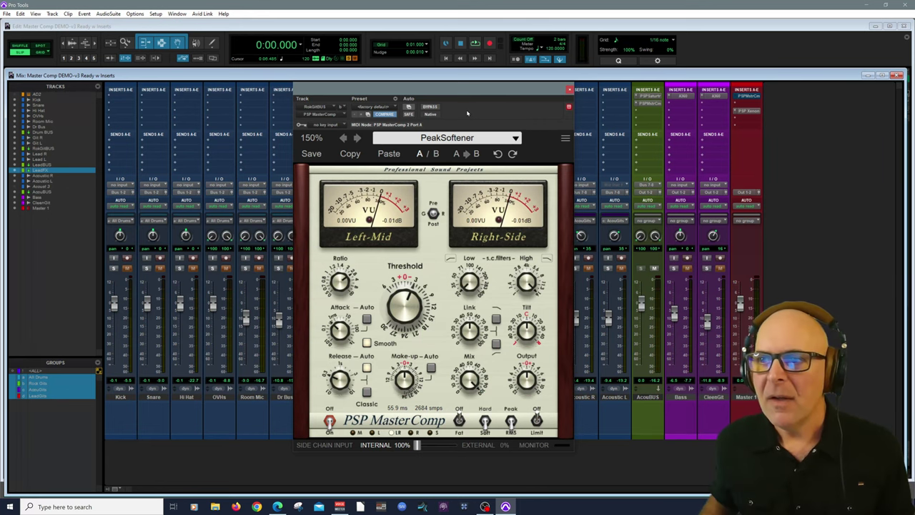
Replay the guitars once with the RokGtBUS compressor bypassed and once with it active
{"action": "left_click", "coordinate": [436, 109]}
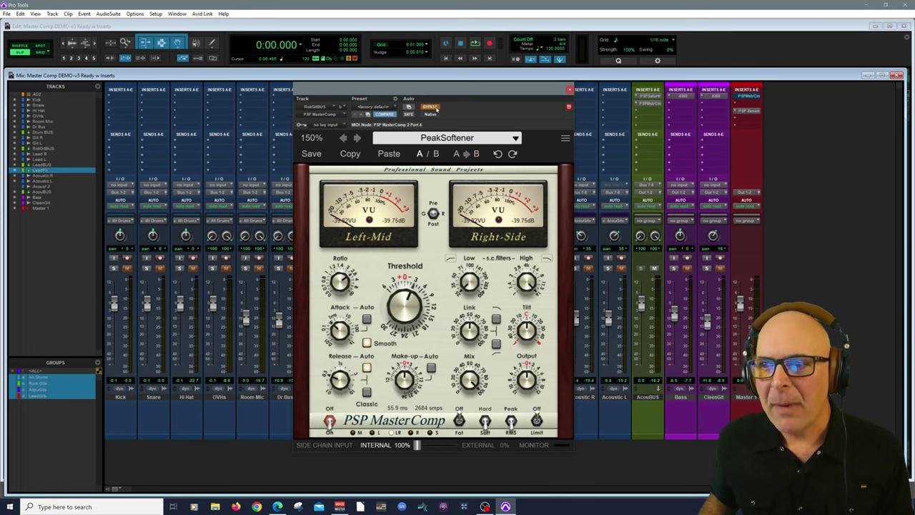
{"action": "key", "text": "space"}
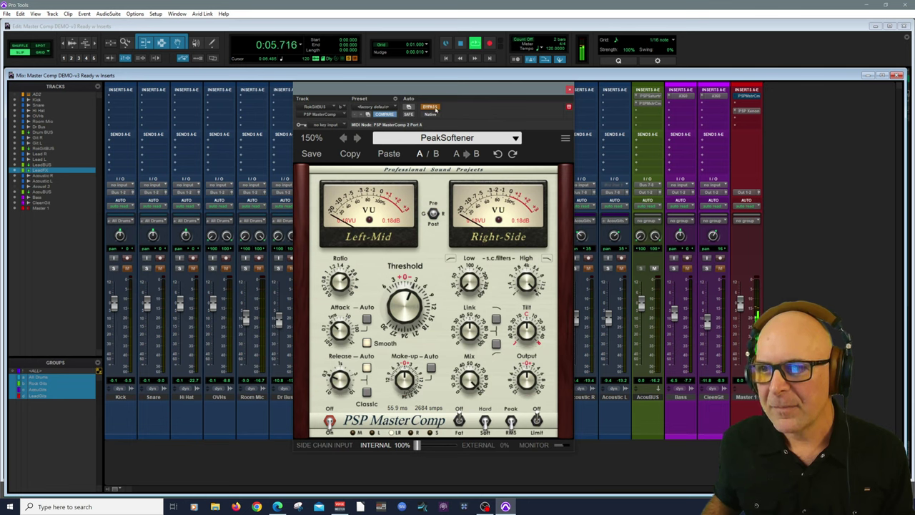
{"action": "left_click", "coordinate": [431, 108]}
{"action": "key", "text": "space"}
{"action": "key", "text": "space"}
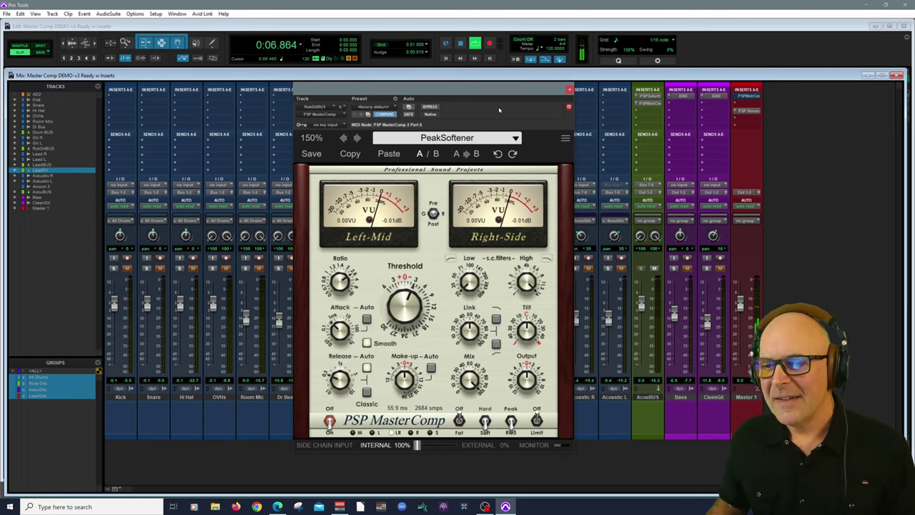
Solo the drum tracks and the Bass during playback and raise the Bass fader to about -4.3 dB
{"action": "left_click", "coordinate": [247, 270]}
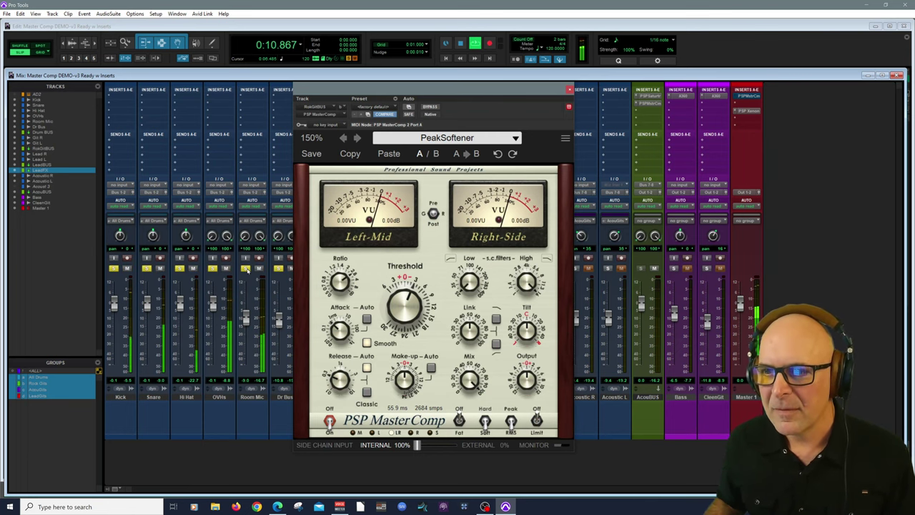
{"action": "left_click", "coordinate": [673, 268]}
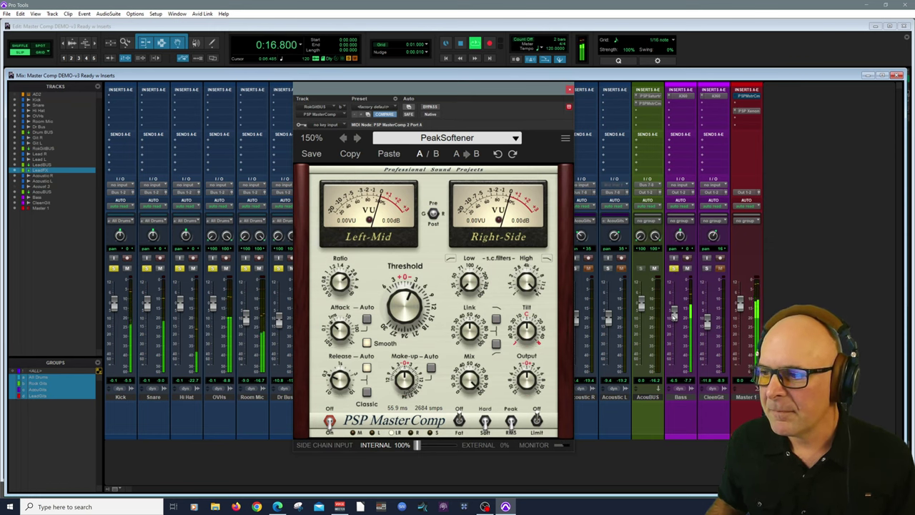
{"action": "left_click_drag", "start_coordinate": [674, 316], "coordinate": [675, 312]}
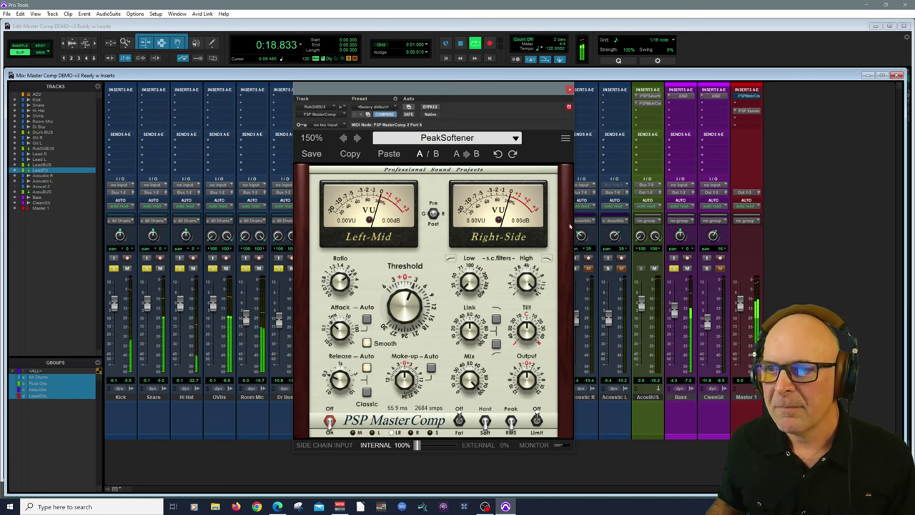
Listen to the guitars with drums and bass, first with the RokGtBUS compressor bypassed and then active, and stop playback
{"action": "left_click", "coordinate": [432, 107]}
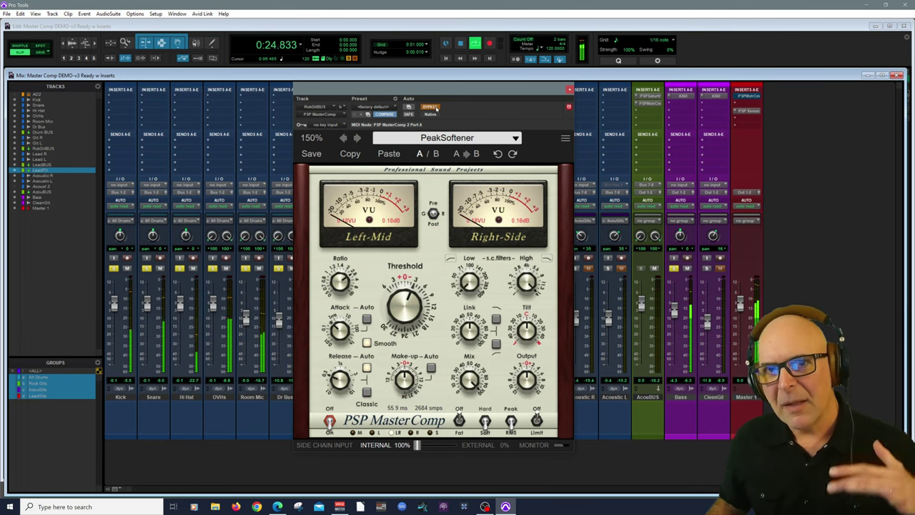
{"action": "left_click", "coordinate": [435, 107]}
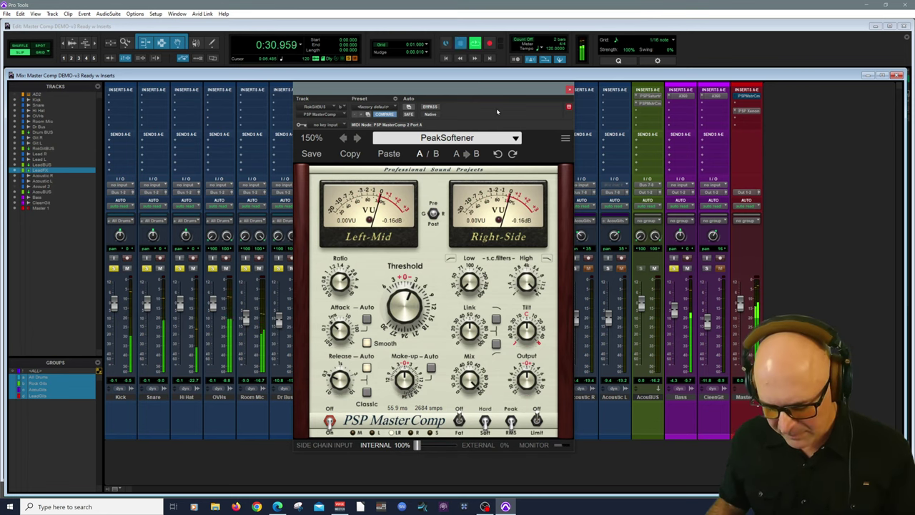
{"action": "key", "text": "space"}
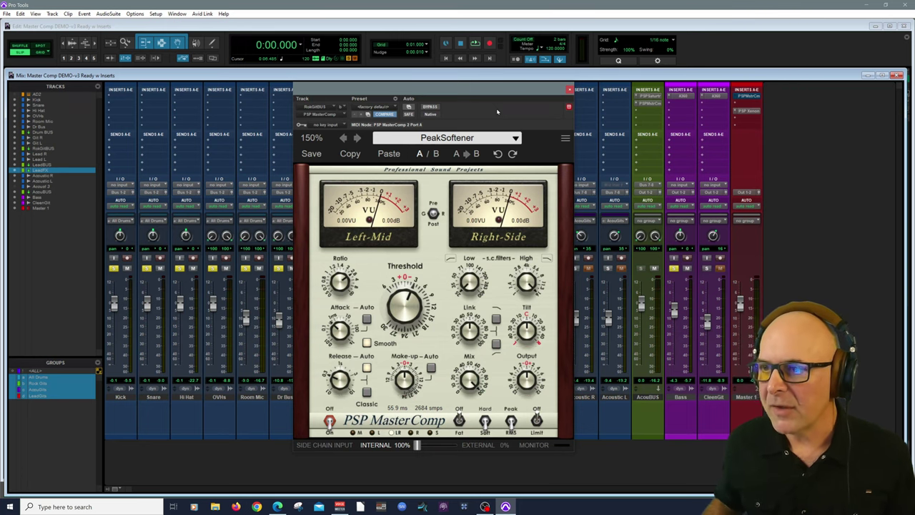
Solo the Acoustic R and Acoustic L tracks and view the preset list of the AcouBUS MasterComp
{"action": "left_click", "coordinate": [569, 90]}
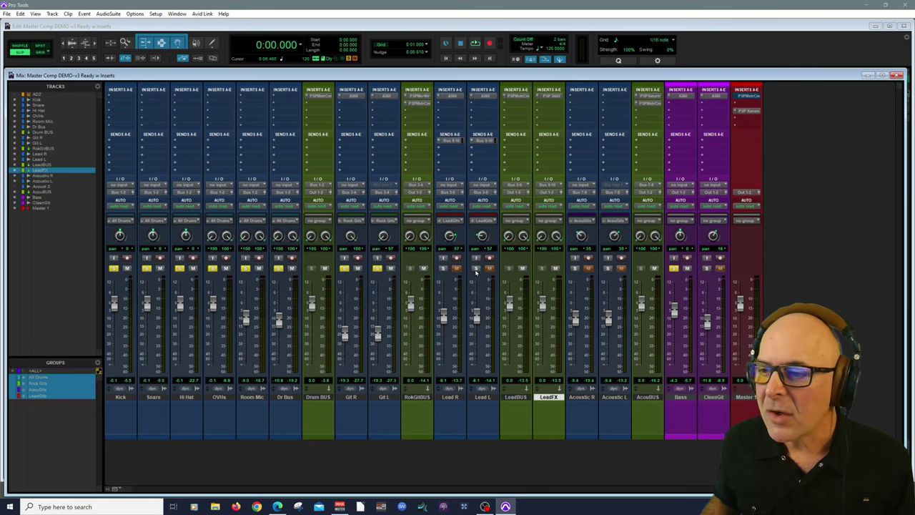
{"action": "left_click", "coordinate": [608, 269]}
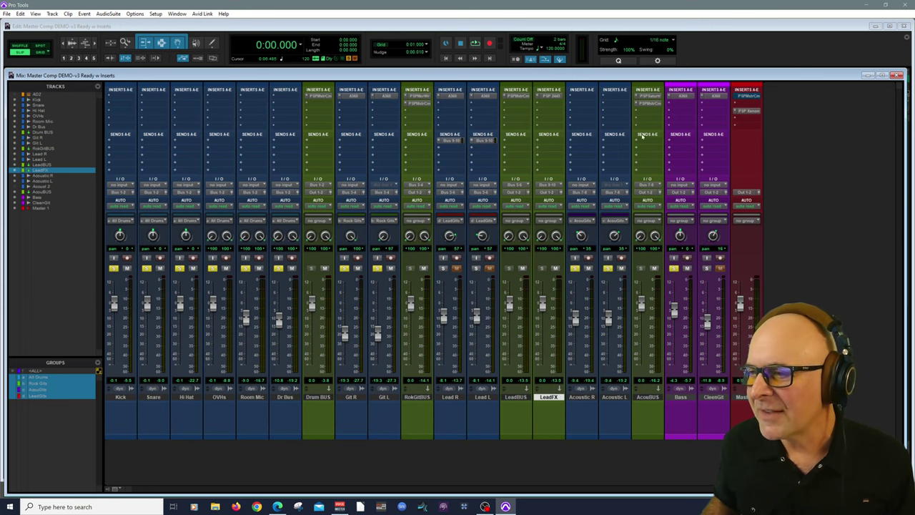
{"action": "left_click", "coordinate": [649, 104]}
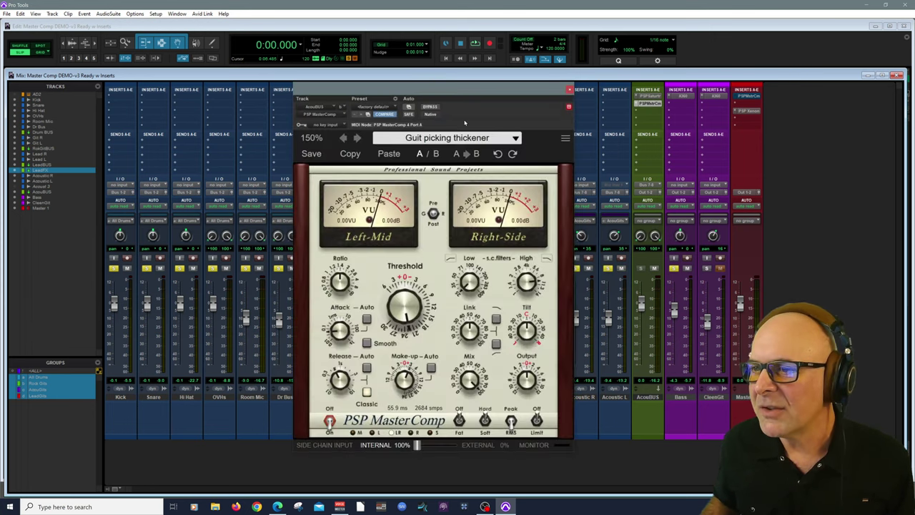
{"action": "left_click", "coordinate": [456, 138]}
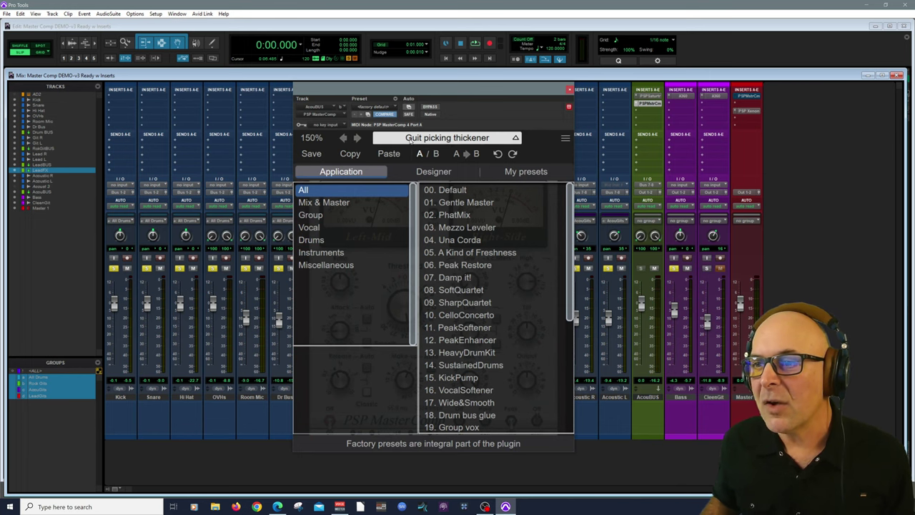
{"action": "left_click", "coordinate": [569, 91]}
Raise the acoustic guitar faders to about -1.7 dB during playback and audition the AcouBUS MasterComp bypassed and then active
{"action": "key", "text": "space"}
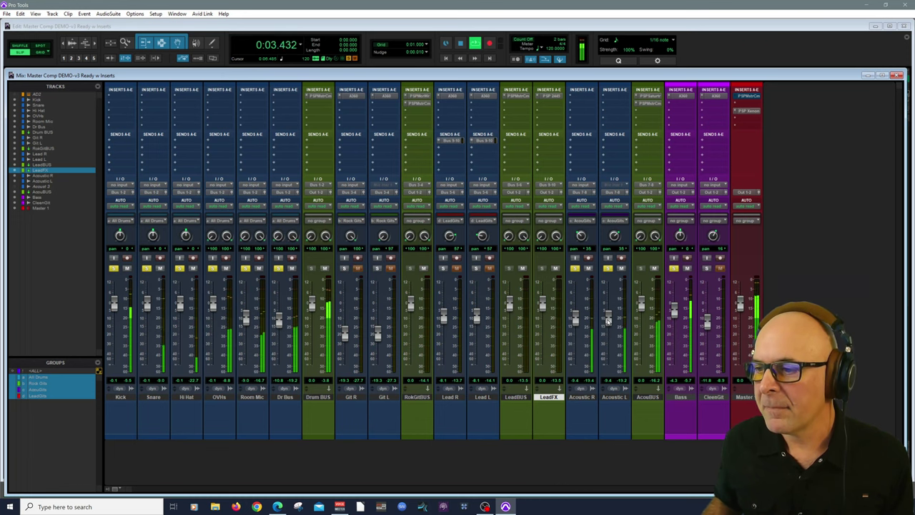
{"action": "left_click_drag", "start_coordinate": [607, 321], "coordinate": [609, 307]}
{"action": "left_click", "coordinate": [647, 103]}
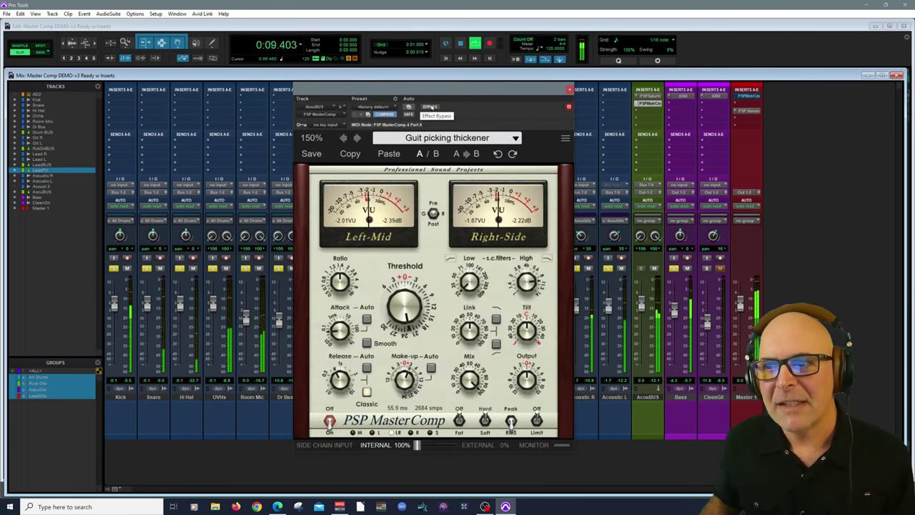
{"action": "left_click", "coordinate": [430, 106]}
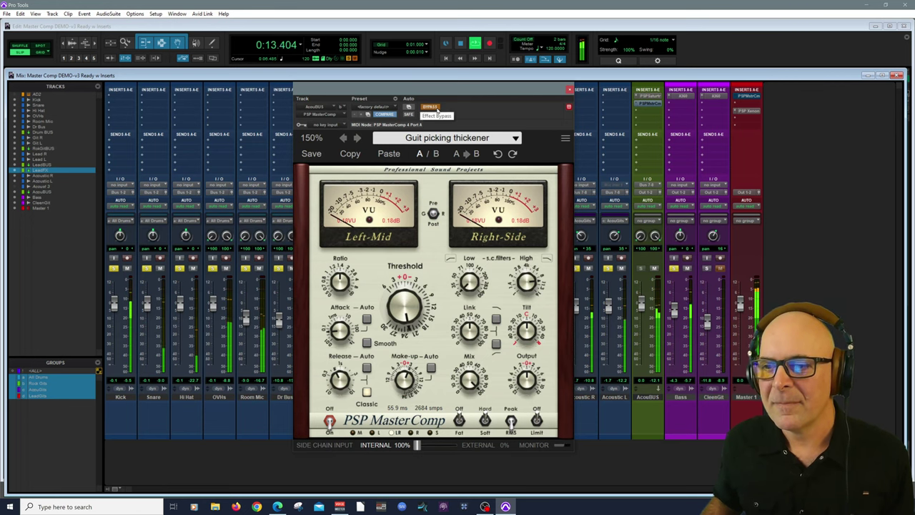
{"action": "left_click", "coordinate": [436, 108]}
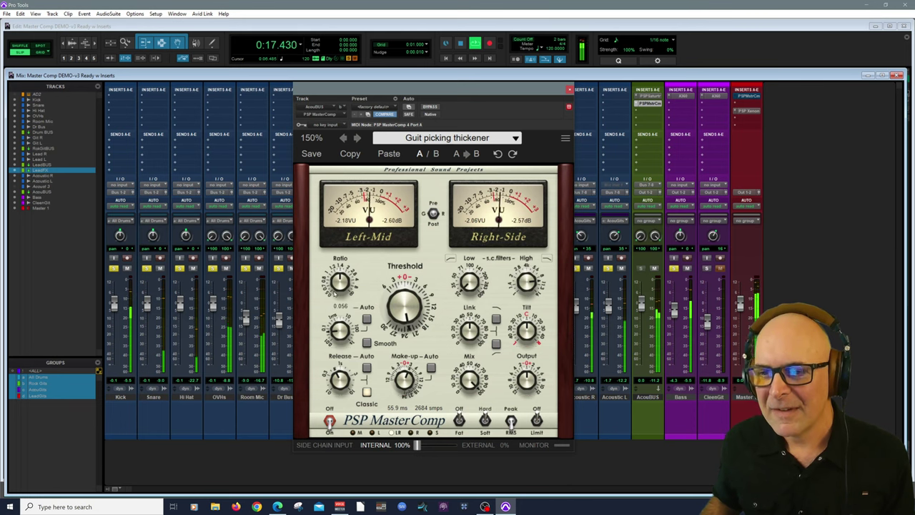
Set the AcouBUS compressor's ratio to 1.68:1 and release to 796, enable FAT double sampling, and stop playback
{"action": "left_click_drag", "start_coordinate": [340, 281], "coordinate": [339, 275]}
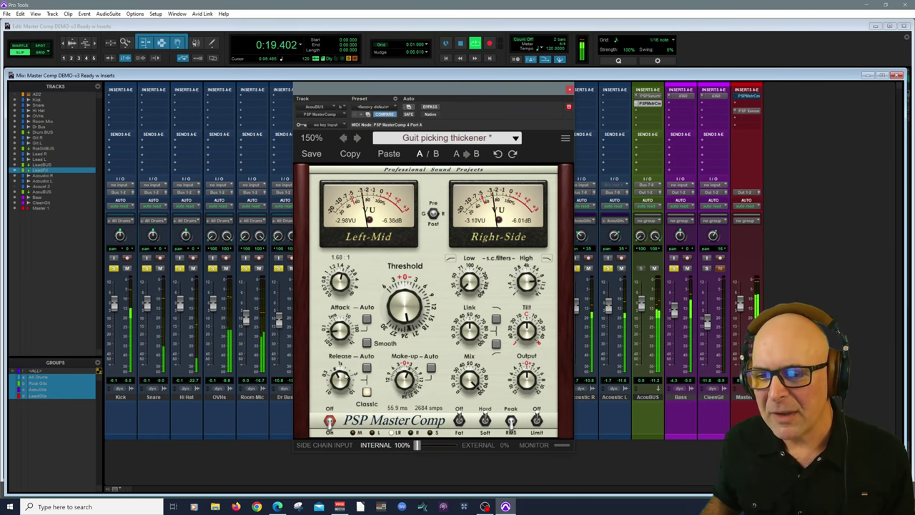
{"action": "left_click_drag", "start_coordinate": [342, 377], "coordinate": [342, 374]}
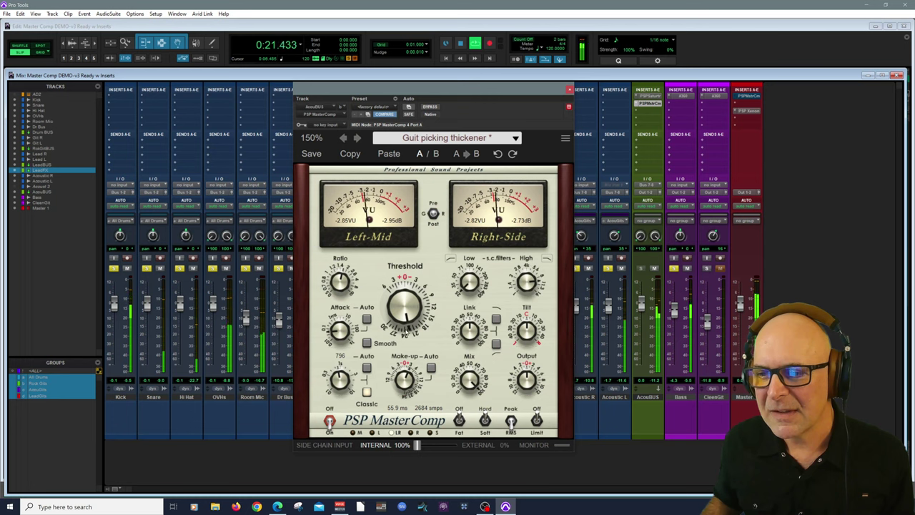
{"action": "mouse_move", "coordinate": [405, 315]}
{"action": "mouse_move", "coordinate": [404, 381]}
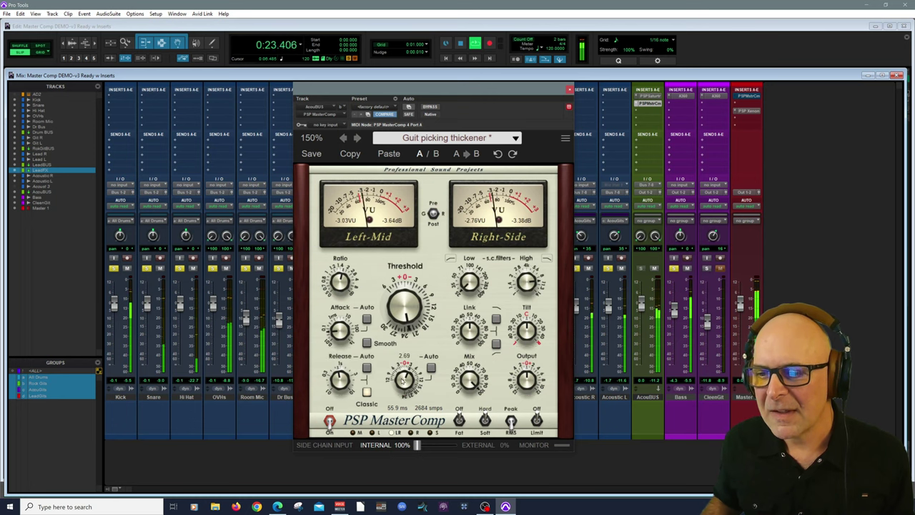
{"action": "left_click", "coordinate": [460, 424]}
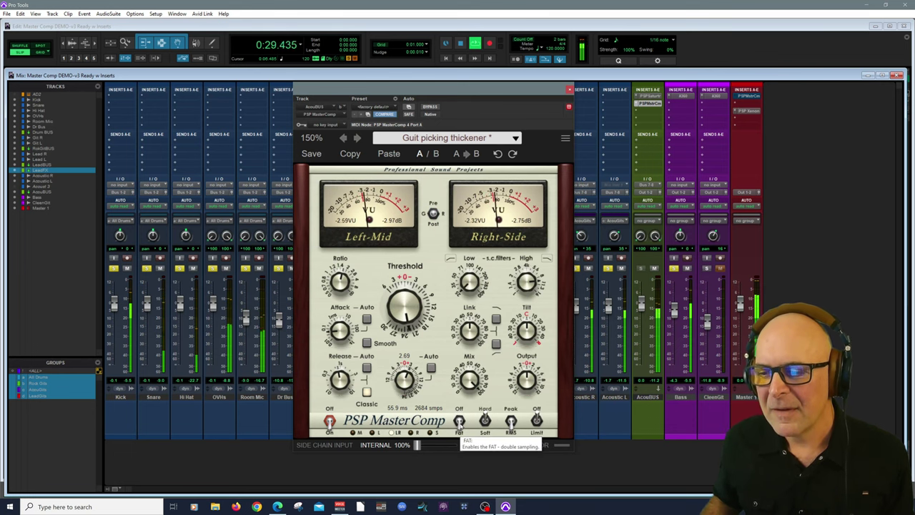
{"action": "key", "text": "space"}
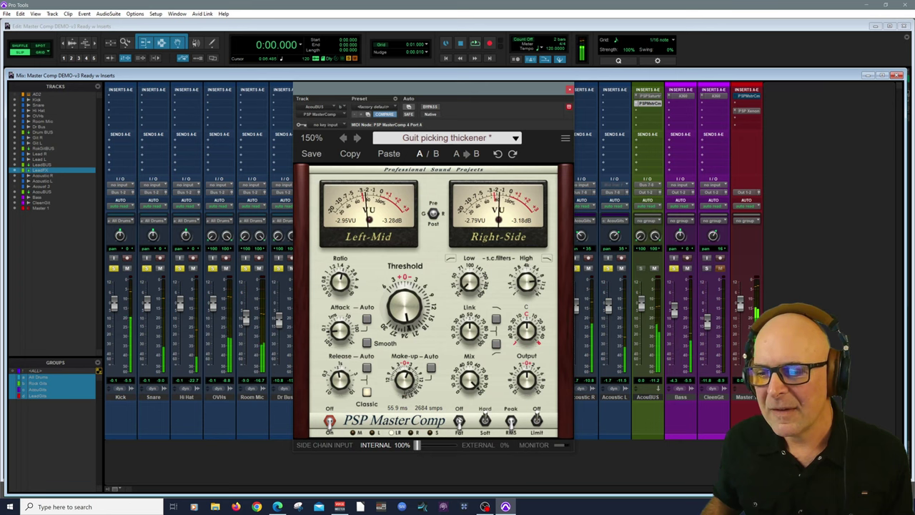
Solo Git R and Git L again and lower the acoustic guitar faders slightly while the mix plays
{"action": "left_click", "coordinate": [569, 90]}
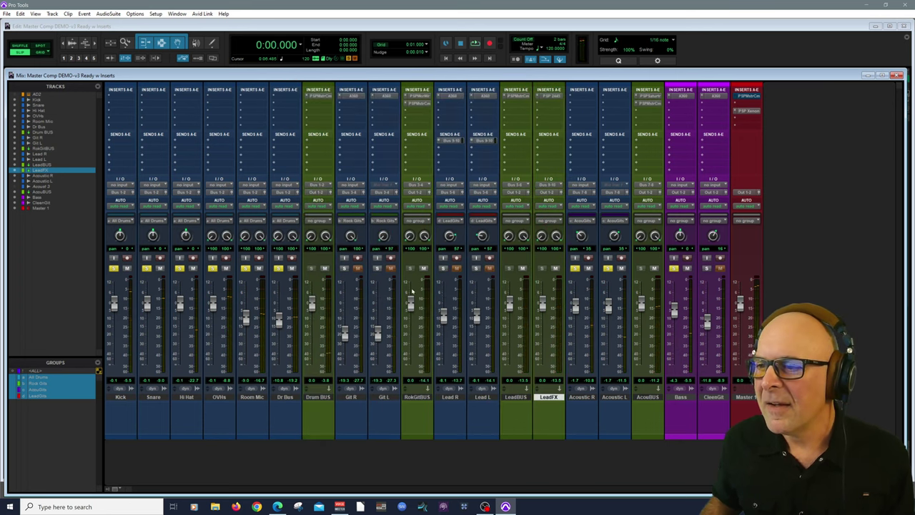
{"action": "left_click", "coordinate": [343, 268]}
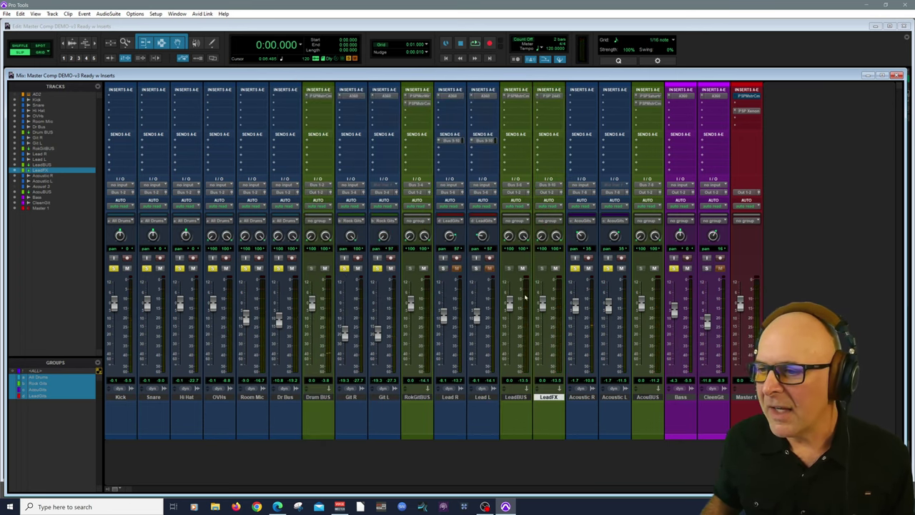
{"action": "key", "text": "space"}
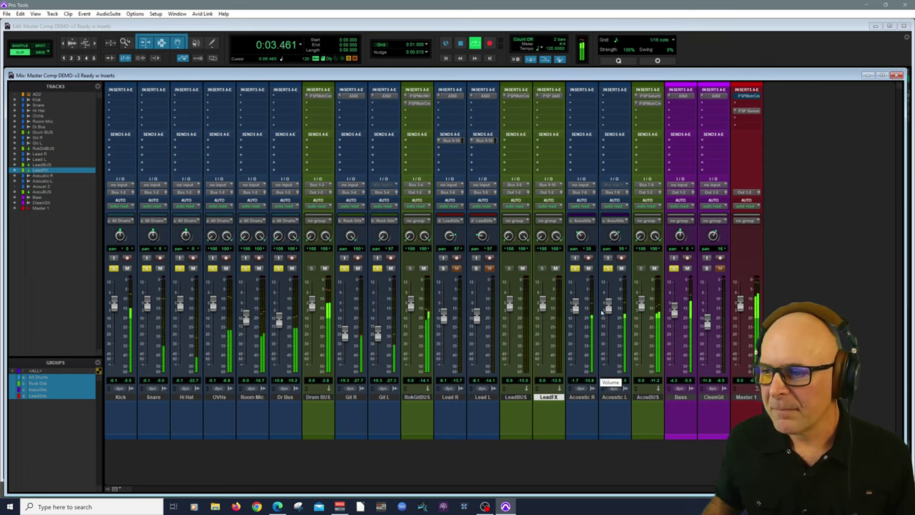
{"action": "left_click_drag", "start_coordinate": [608, 306], "coordinate": [607, 311]}
Check the AcouBUS compressor's metering, stop playback, and view the PSP Saturator settings on the same bus
{"action": "left_click", "coordinate": [648, 102]}
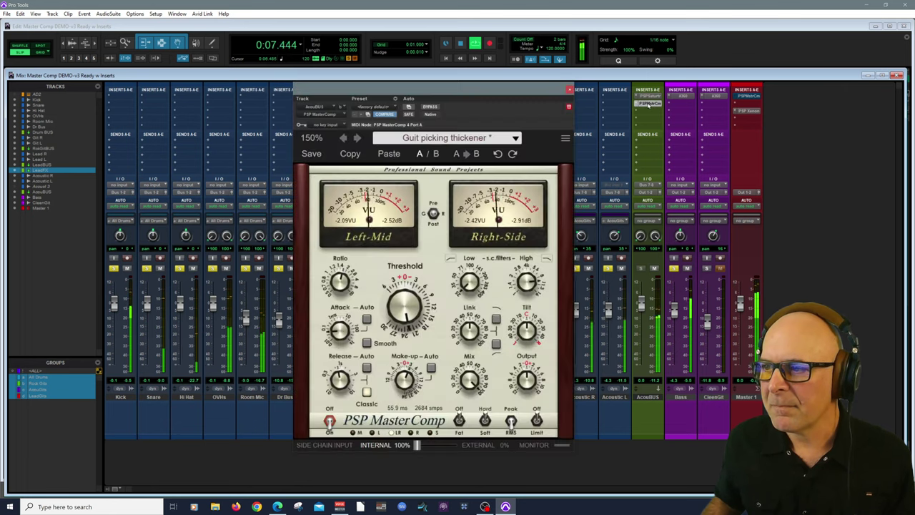
{"action": "key", "text": "space"}
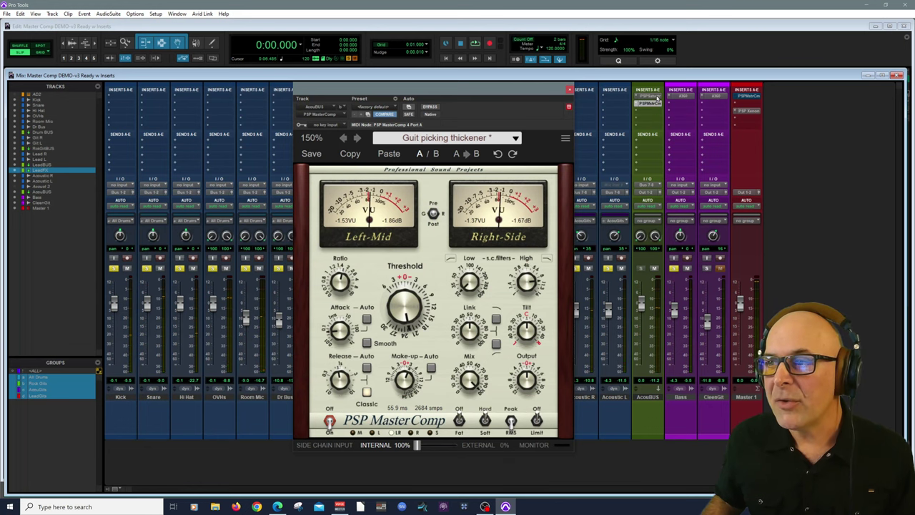
{"action": "left_click", "coordinate": [658, 98]}
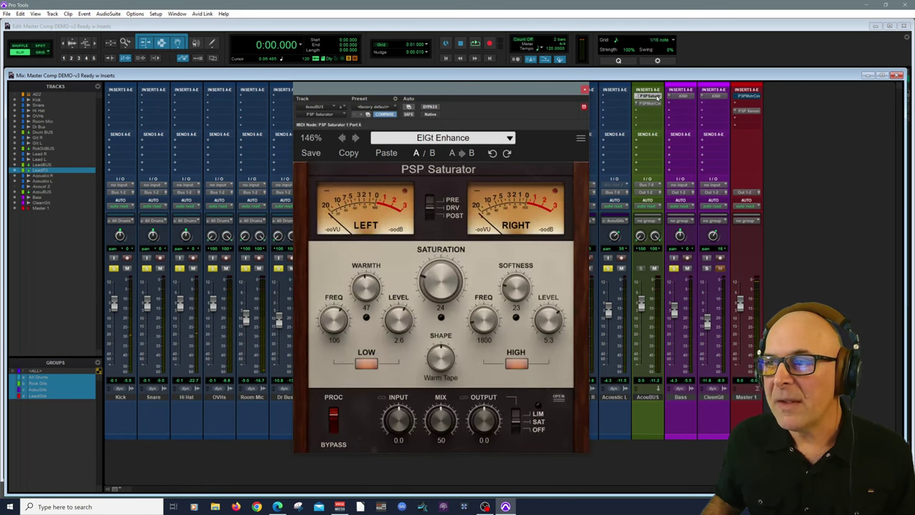
{"action": "left_click", "coordinate": [585, 90]}
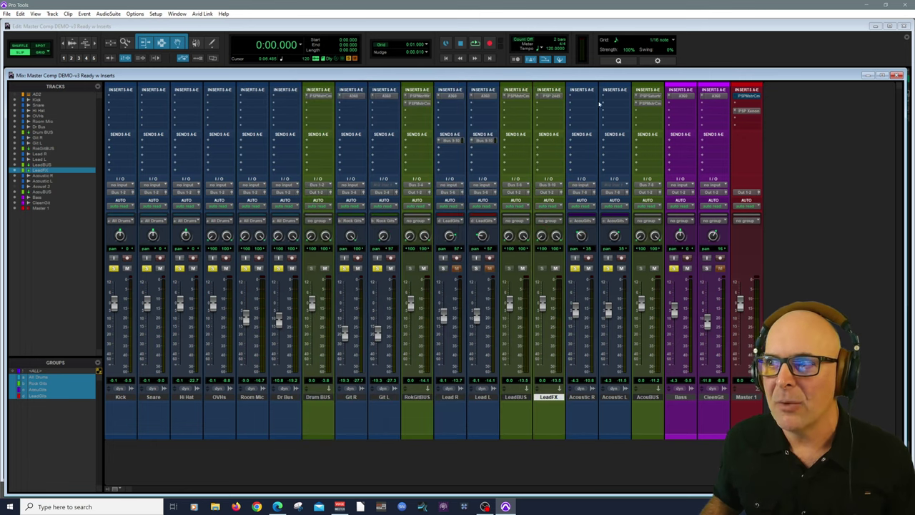
Play the mix from the start with the AcouBUS MasterComp in view, then stop playback and close the plug-in
{"action": "left_click", "coordinate": [647, 104]}
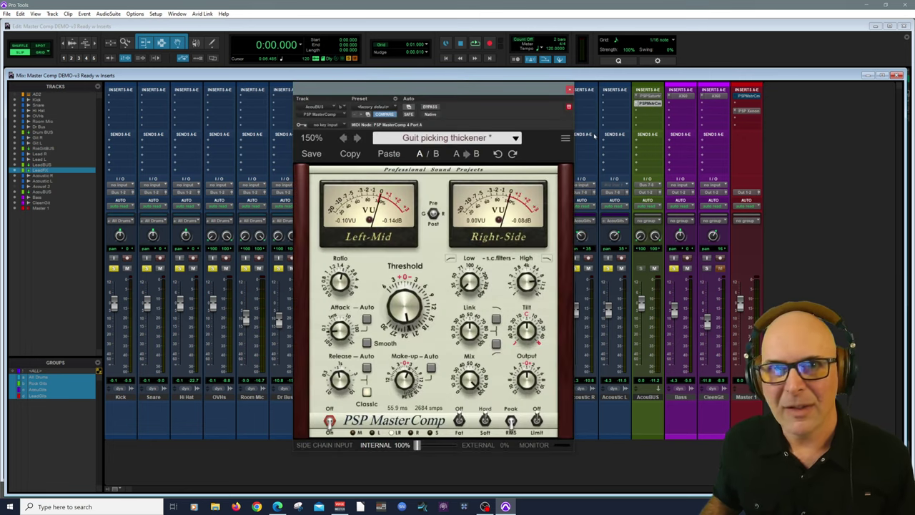
{"action": "key", "text": "space"}
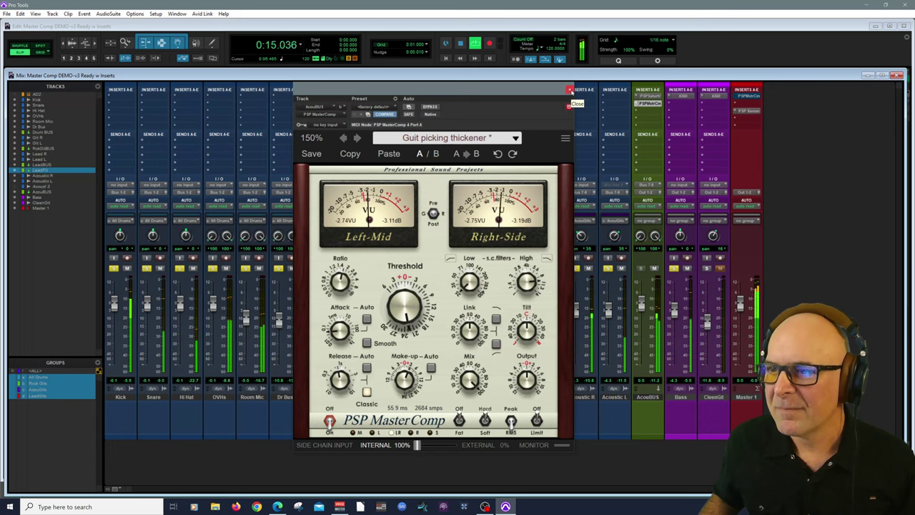
{"action": "key", "text": "space"}
{"action": "left_click", "coordinate": [569, 90]}
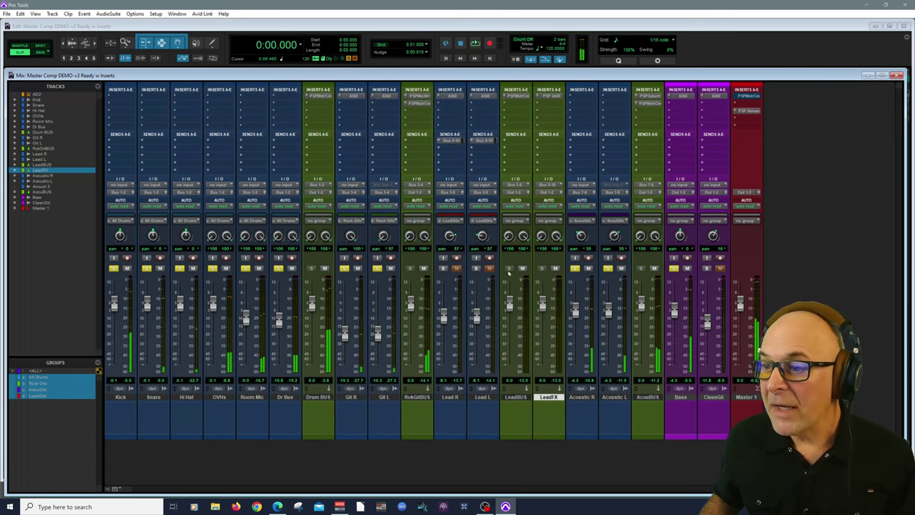
Solo the Lead R and Lead L tracks and view the preset list of the LeadBUS MasterComp
{"action": "left_click", "coordinate": [476, 268]}
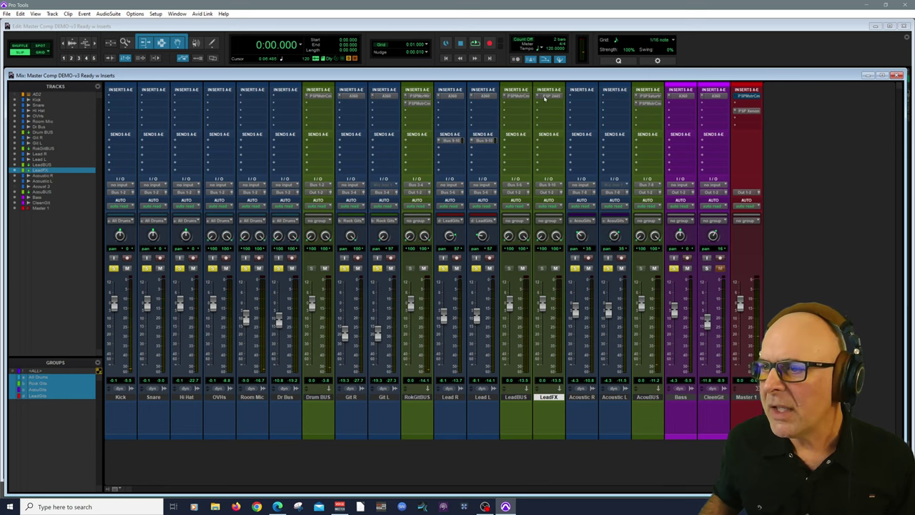
{"action": "left_click", "coordinate": [518, 98]}
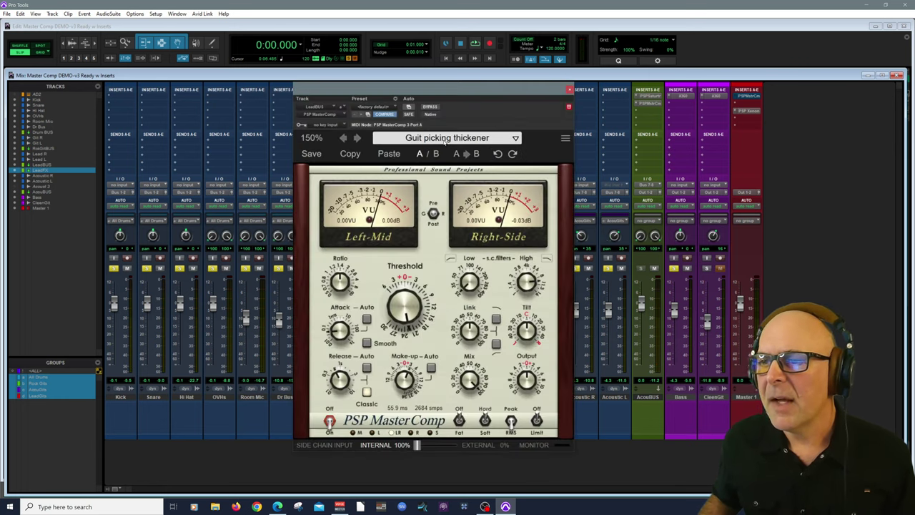
{"action": "left_click", "coordinate": [445, 139]}
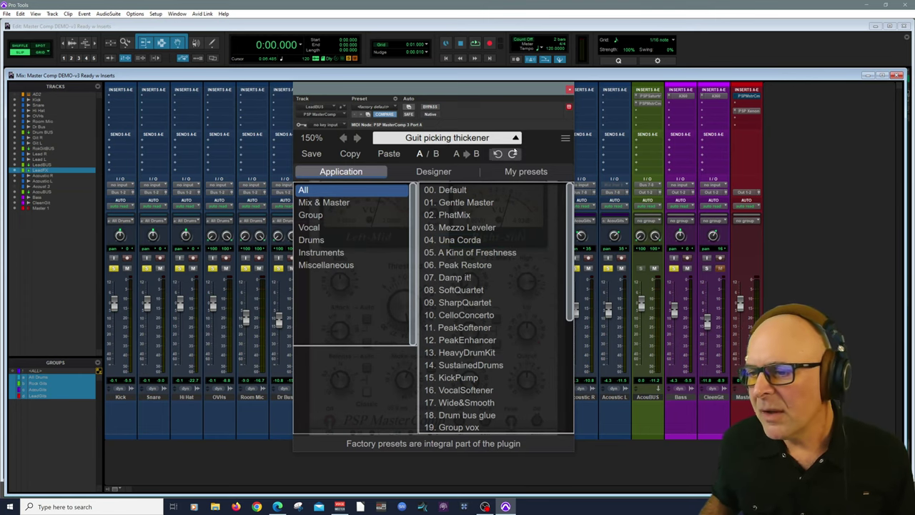
{"action": "left_click", "coordinate": [542, 151]}
Play the mix with the LeadBUS compressor active, bypass it, and switch it back on to compare
{"action": "key", "text": "space"}
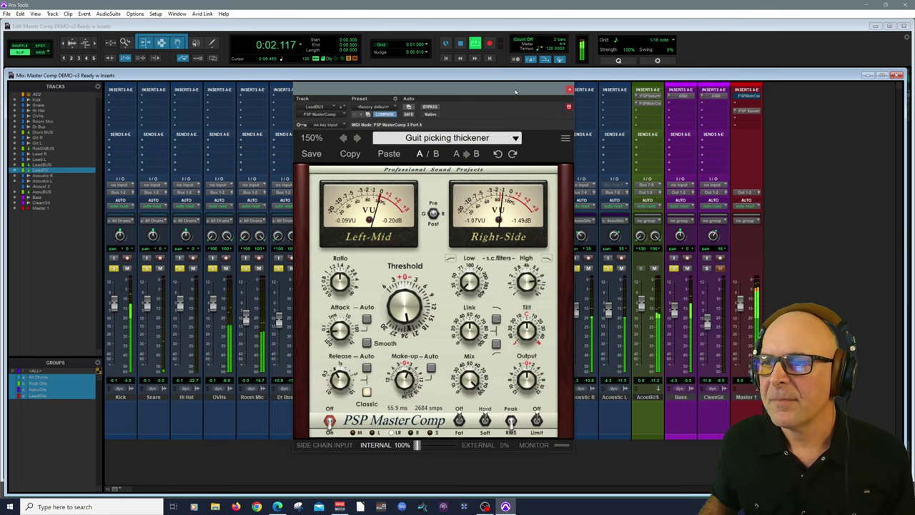
{"action": "left_click", "coordinate": [431, 107]}
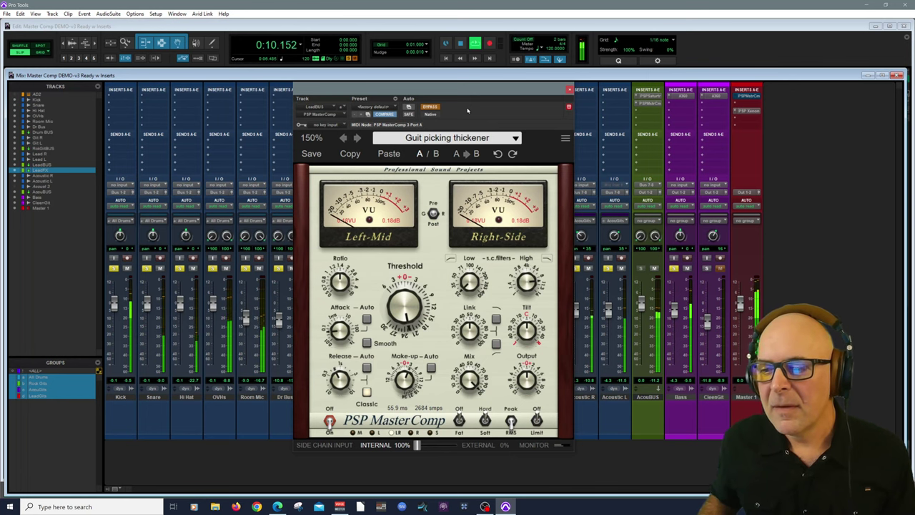
{"action": "left_click", "coordinate": [432, 106]}
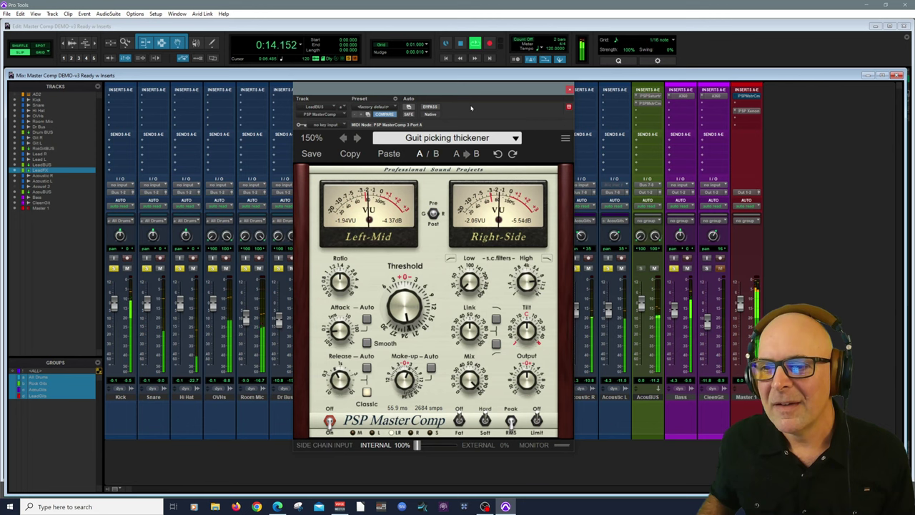
Replay the mix from the start with the LeadBUS MasterComp in view, then stop playback and close the plug-in
{"action": "key", "text": "space"}
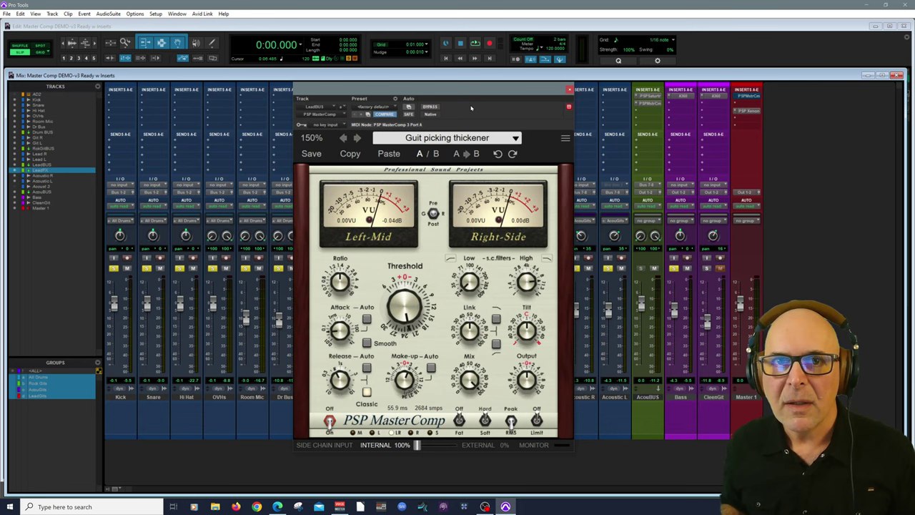
{"action": "key", "text": "space"}
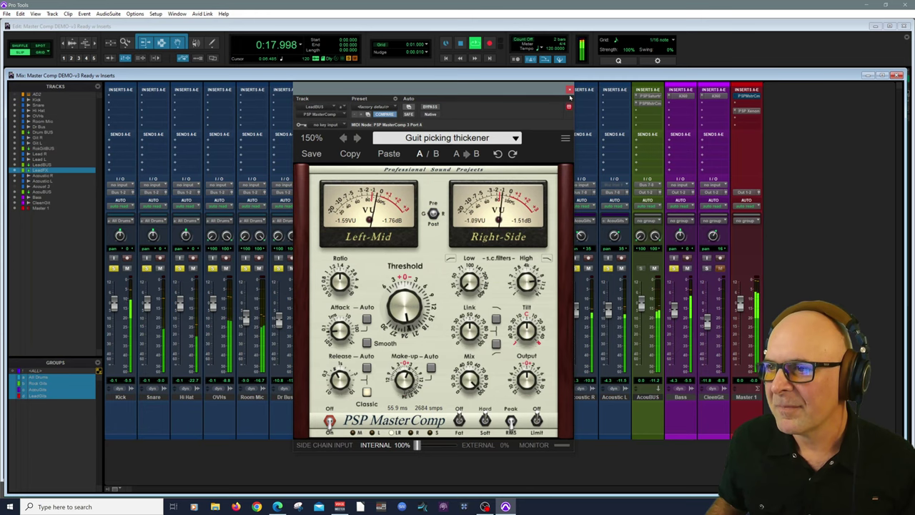
{"action": "key", "text": "space"}
{"action": "left_click", "coordinate": [569, 90]}
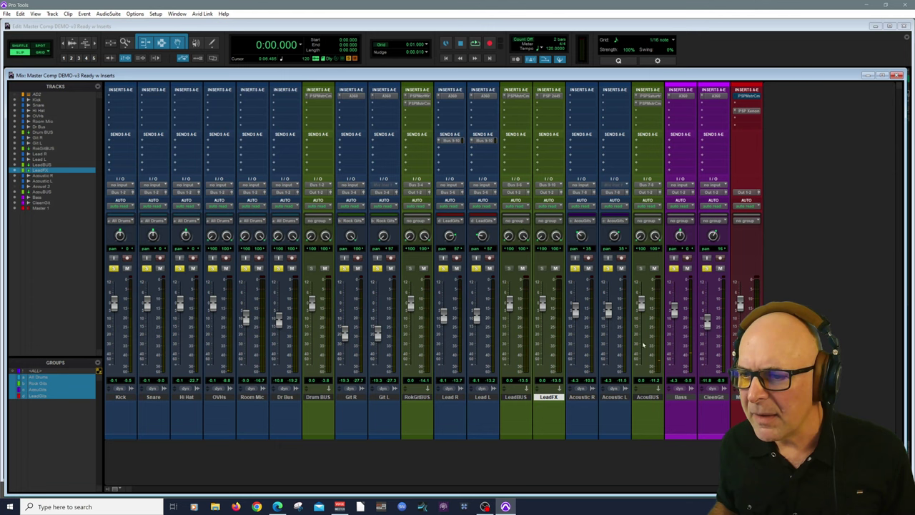
Open the MasterComp on the Master 1 track and view its factory preset list without changing the preset
{"action": "left_click", "coordinate": [748, 96]}
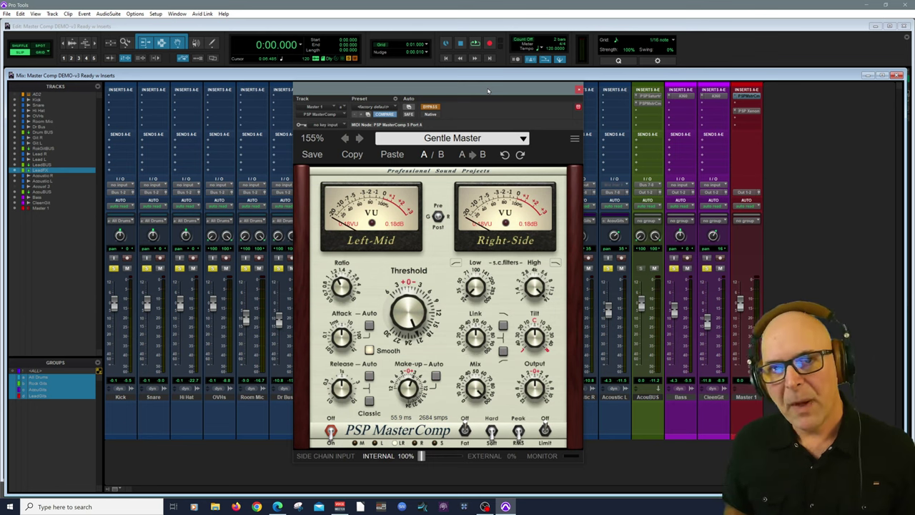
{"action": "left_click", "coordinate": [523, 139]}
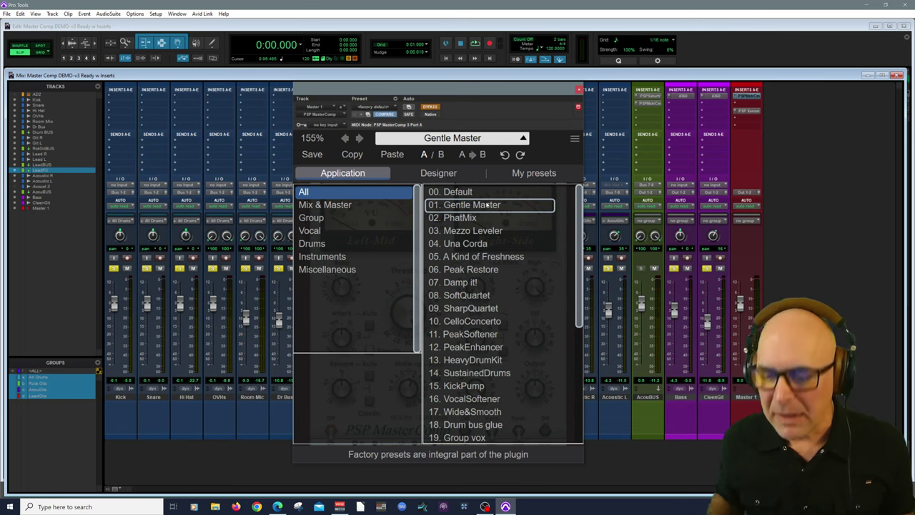
{"action": "left_click", "coordinate": [539, 140]}
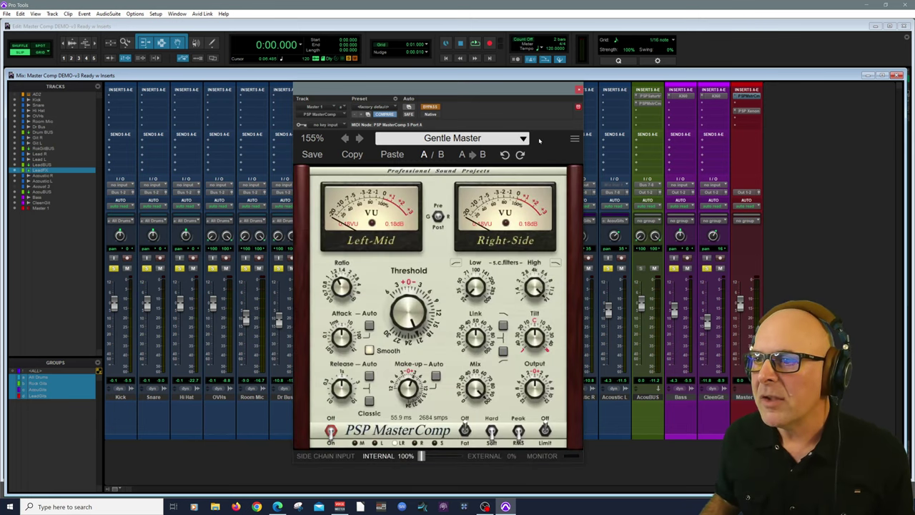
Play the mix with the Master 1 MasterComp bypassed, switch it on during playback to compare, then stop
{"action": "left_click", "coordinate": [427, 105]}
{"action": "left_click", "coordinate": [428, 106]}
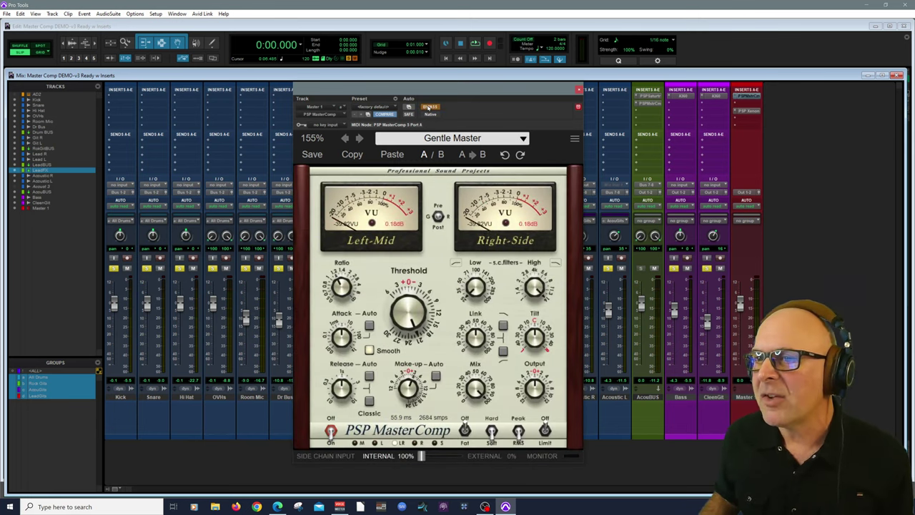
{"action": "key", "text": "space"}
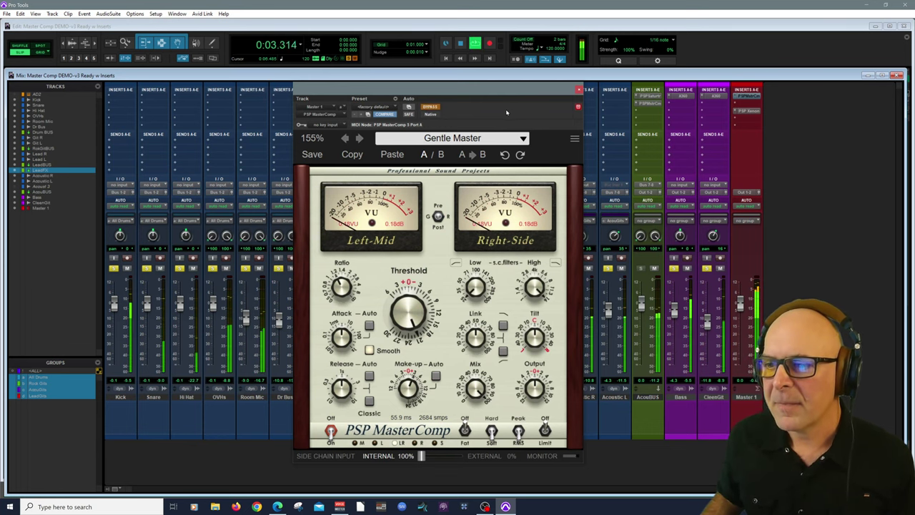
{"action": "left_click", "coordinate": [436, 107]}
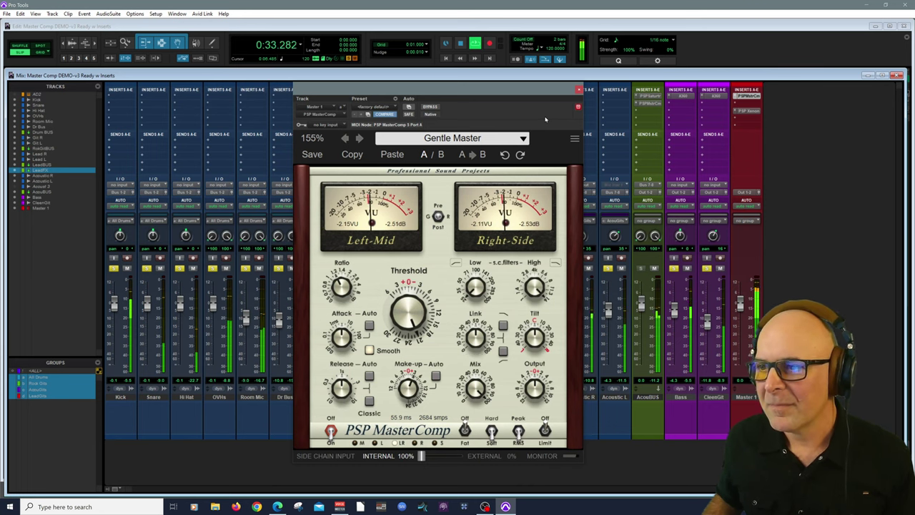
{"action": "key", "text": "space"}
View the MasterComp's global settings and plug-in information, then return to its main controls
{"action": "left_click", "coordinate": [574, 137]}
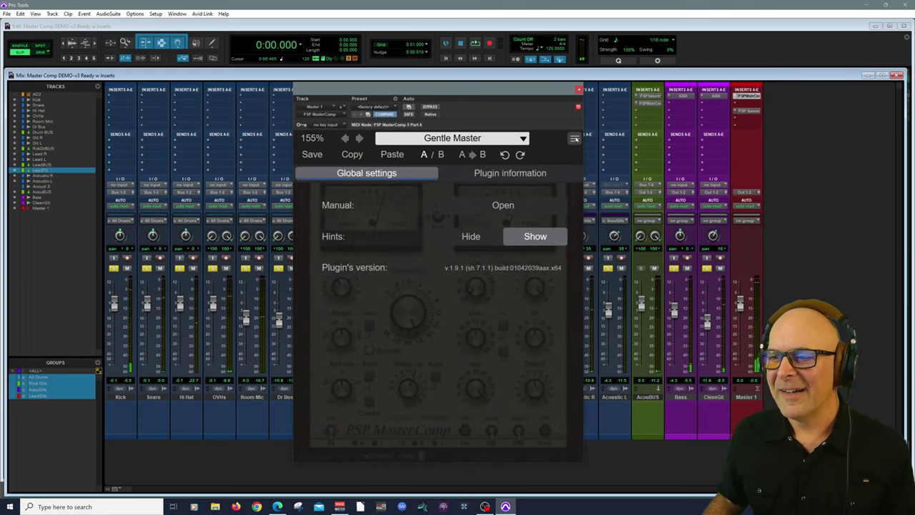
{"action": "left_click", "coordinate": [525, 175]}
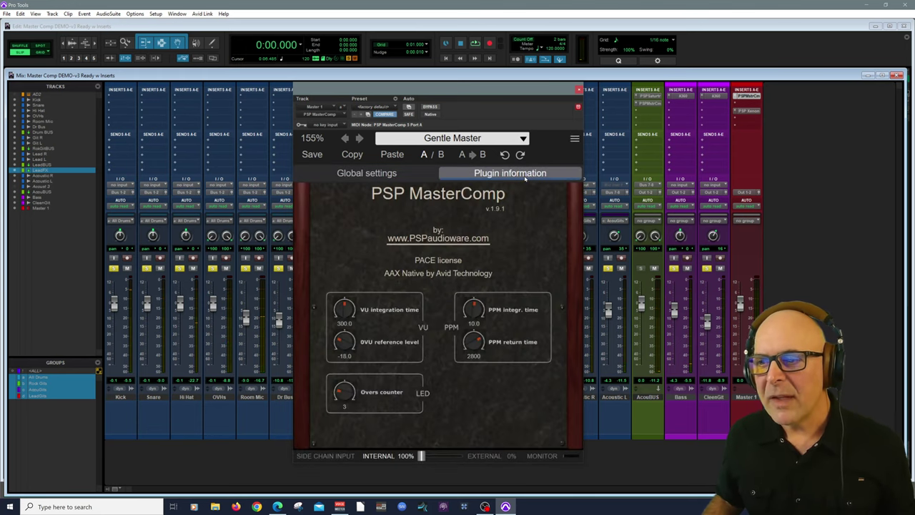
{"action": "left_click", "coordinate": [370, 177]}
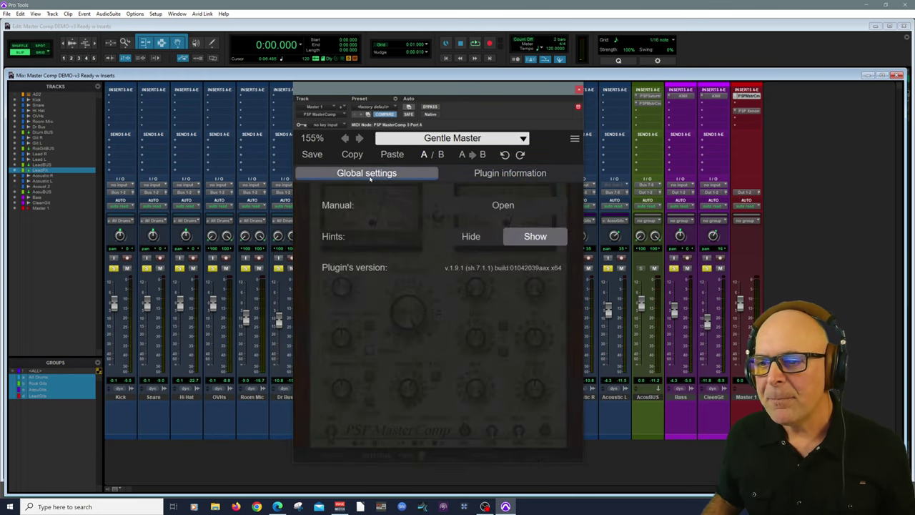
{"action": "left_click", "coordinate": [547, 139]}
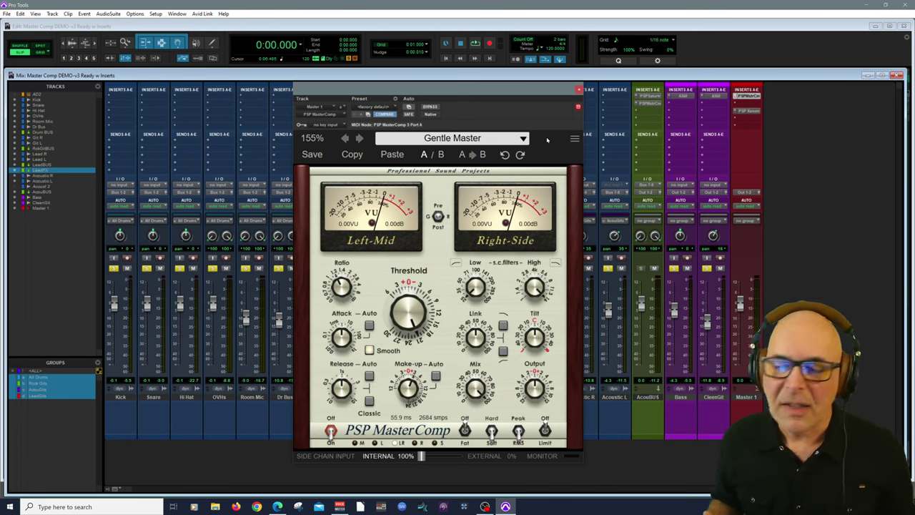
Close the MasterComp, view the PSP Xenon limiter's settings on the Master 1 track, and close the limiter
{"action": "left_click", "coordinate": [579, 89]}
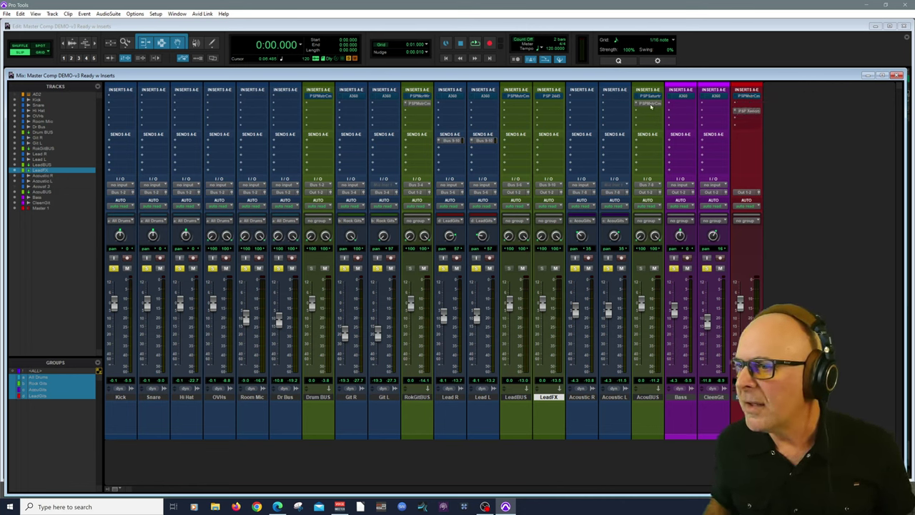
{"action": "left_click", "coordinate": [754, 111]}
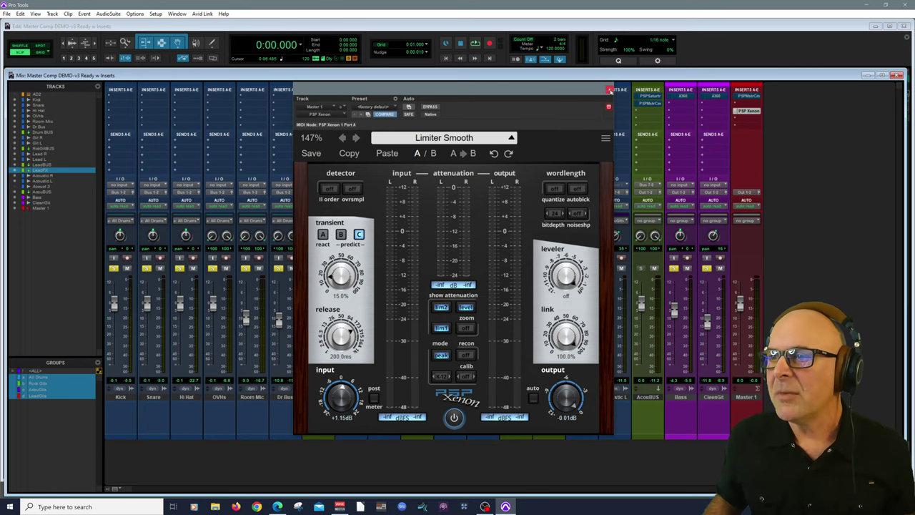
{"action": "left_click", "coordinate": [608, 91]}
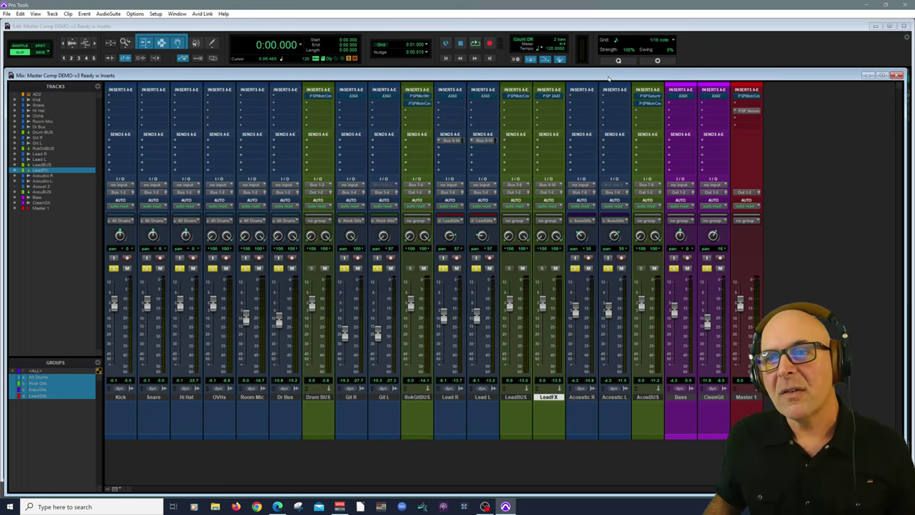
Clear the solo on all tracks and play the mix from the start with the bus and master compressors bypassed, then stop
{"action": "key", "text": "space"}
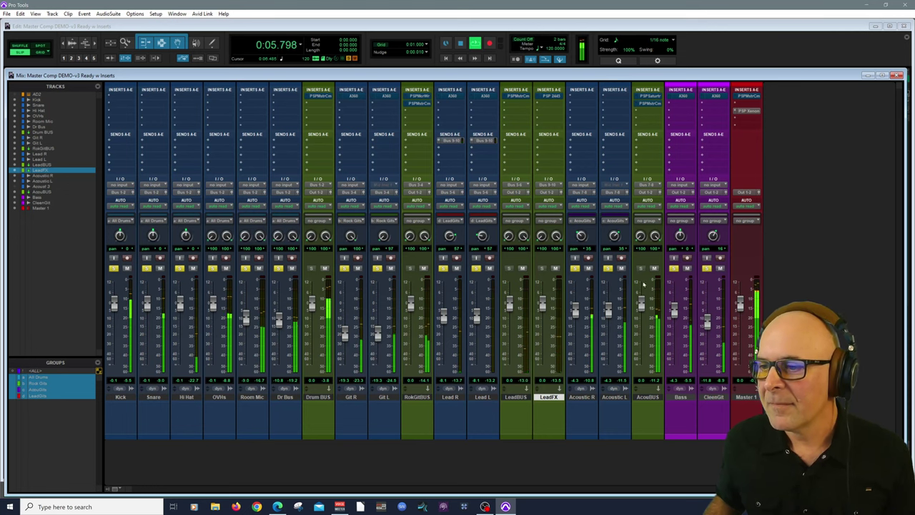
{"action": "key", "text": "space"}
{"action": "left_click", "coordinate": [675, 268], "text": "alt"}
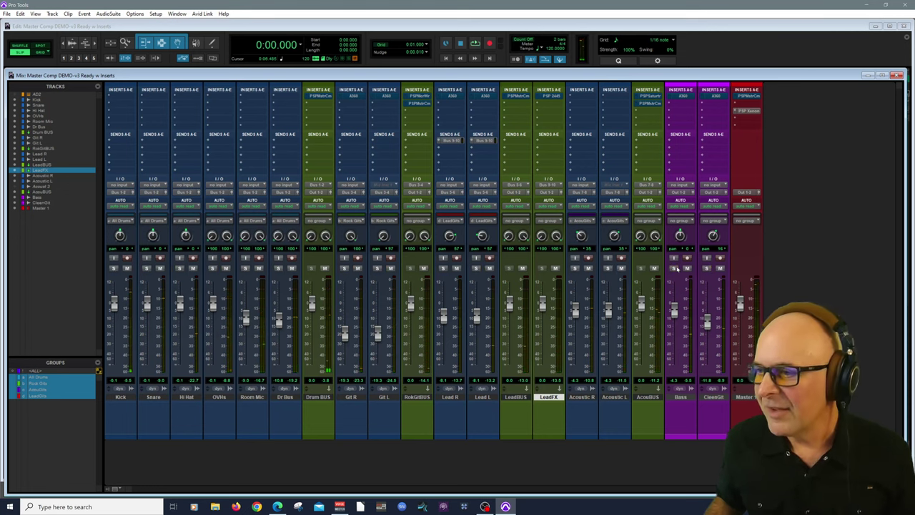
{"action": "key", "text": "space"}
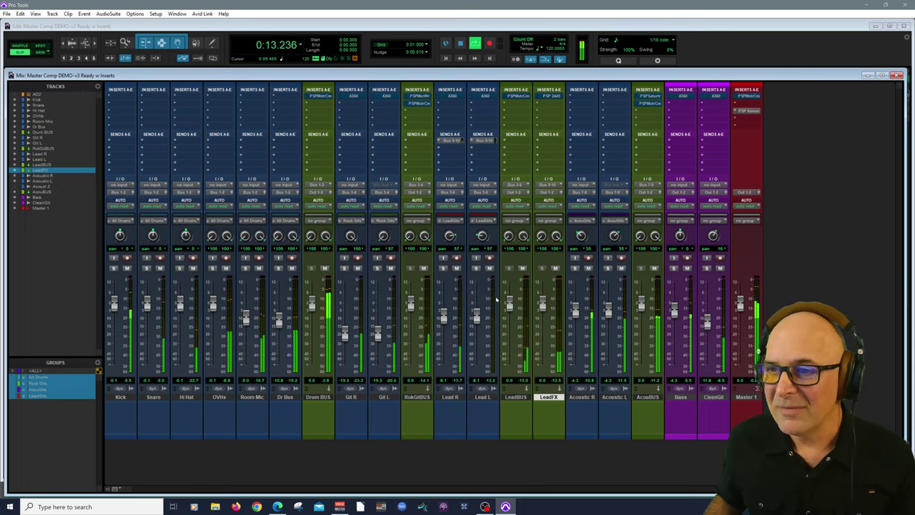
{"action": "key", "text": "space"}
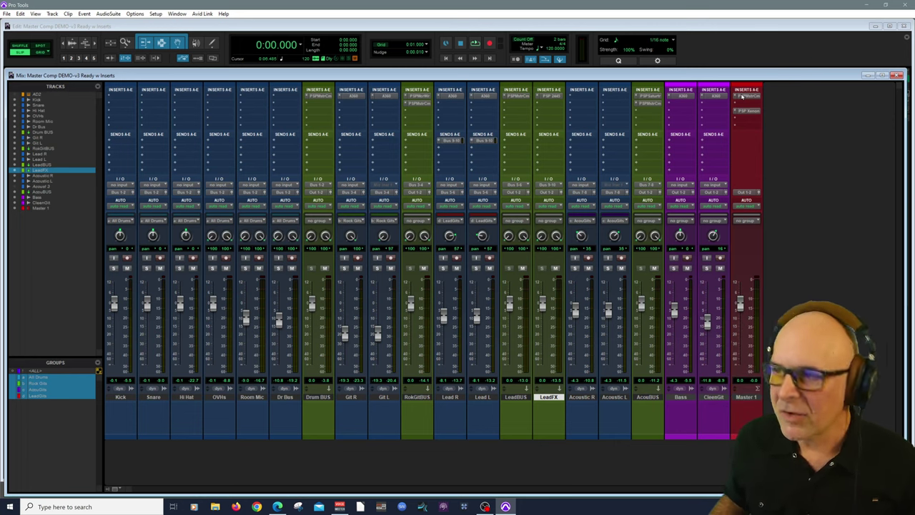
Play the mix with the compressors active, bring up the Drum BUS MasterComp during playback, then stop
{"action": "key", "text": "space"}
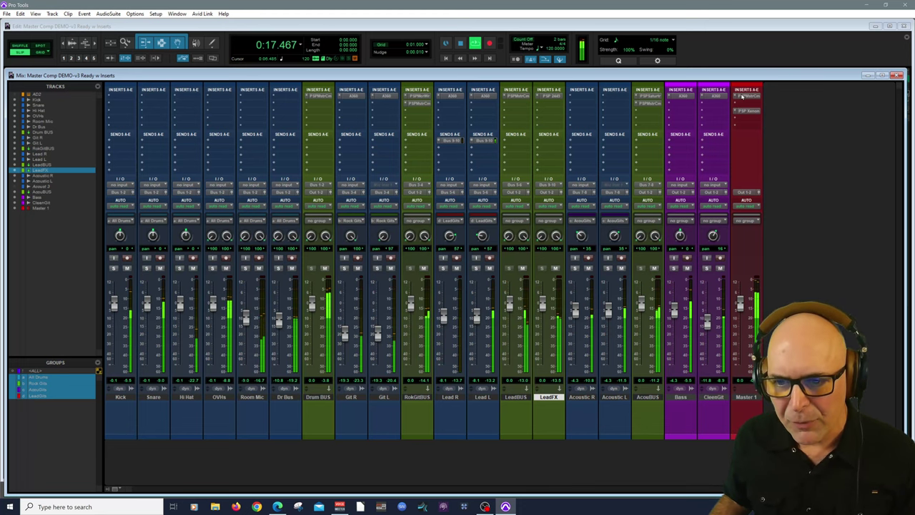
{"action": "left_click", "coordinate": [318, 96]}
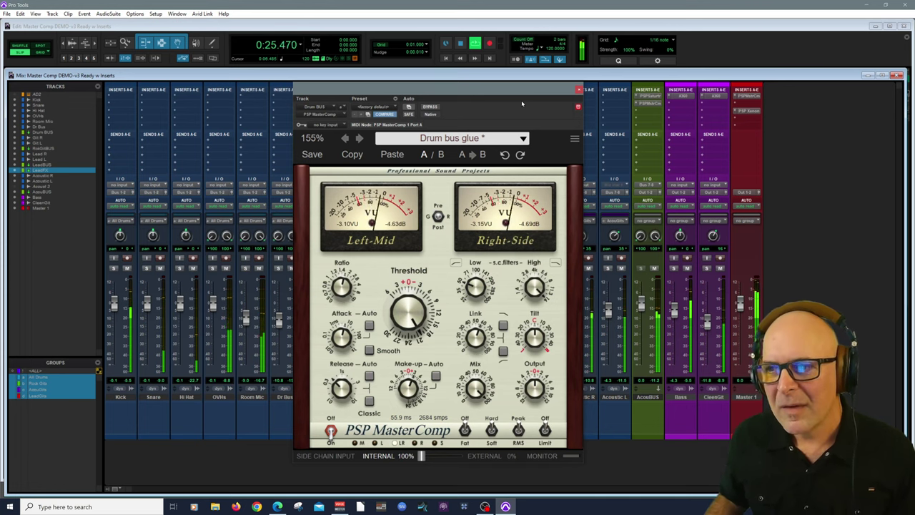
{"action": "key", "text": "space"}
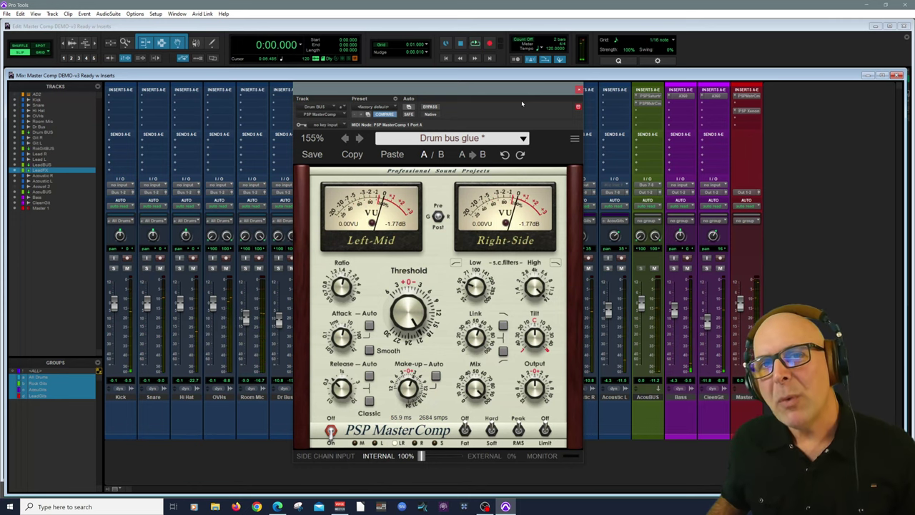